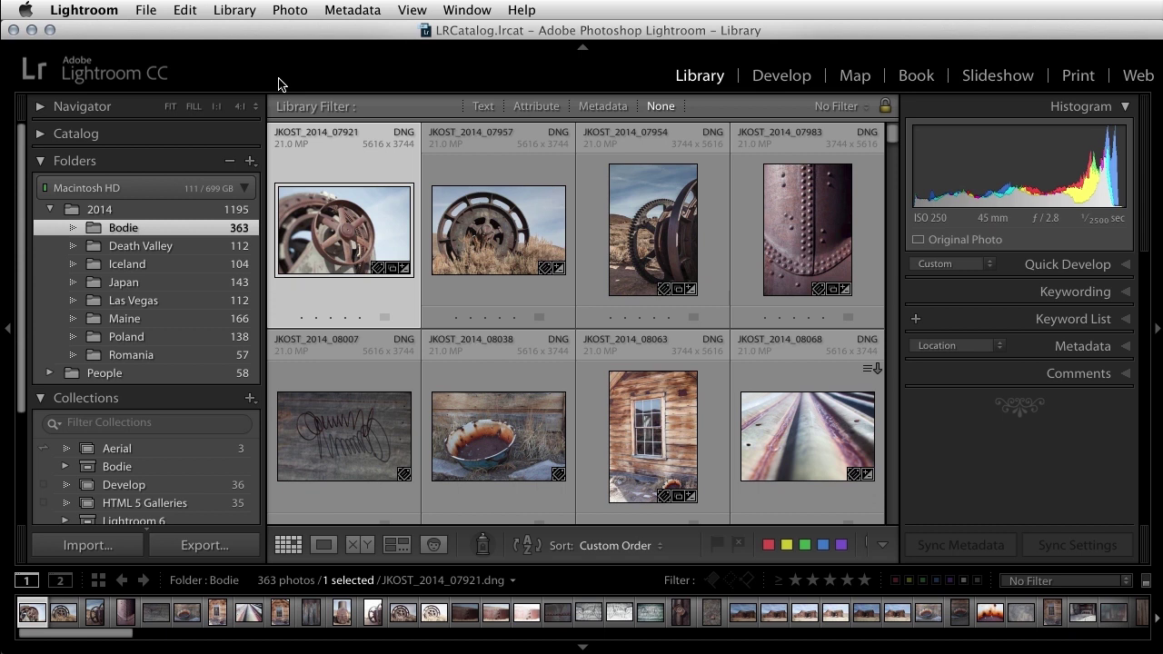
Change the catalog's Standard Preview Size from 1440 pixels to Auto (3360px)
left_click(113, 12)
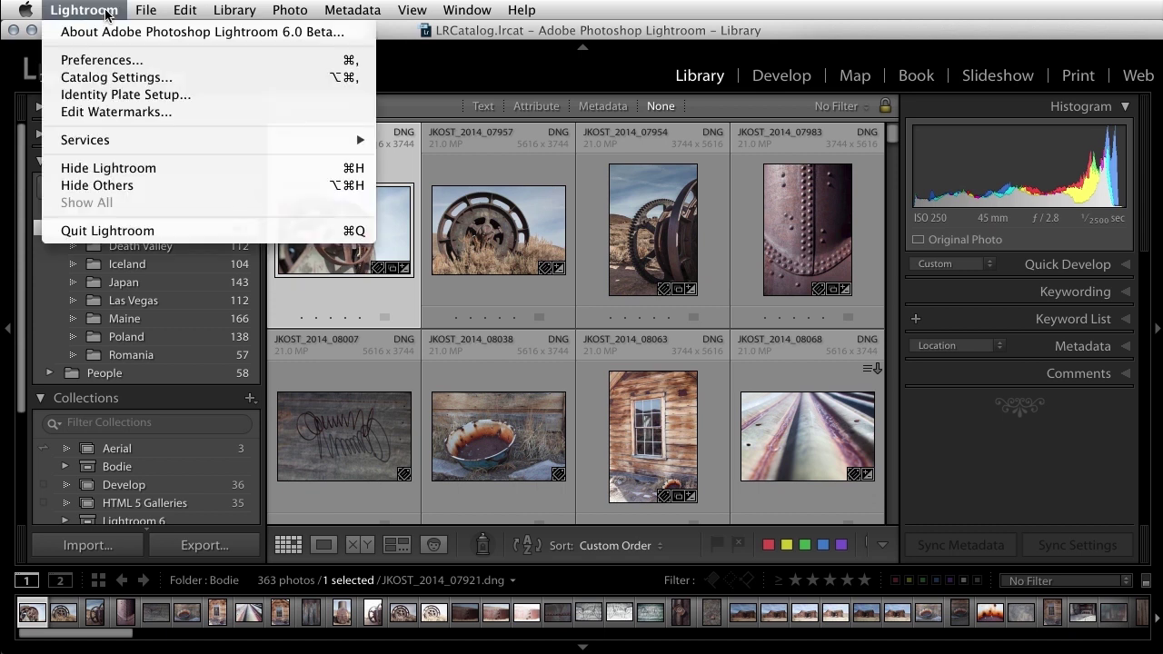
left_click(117, 78)
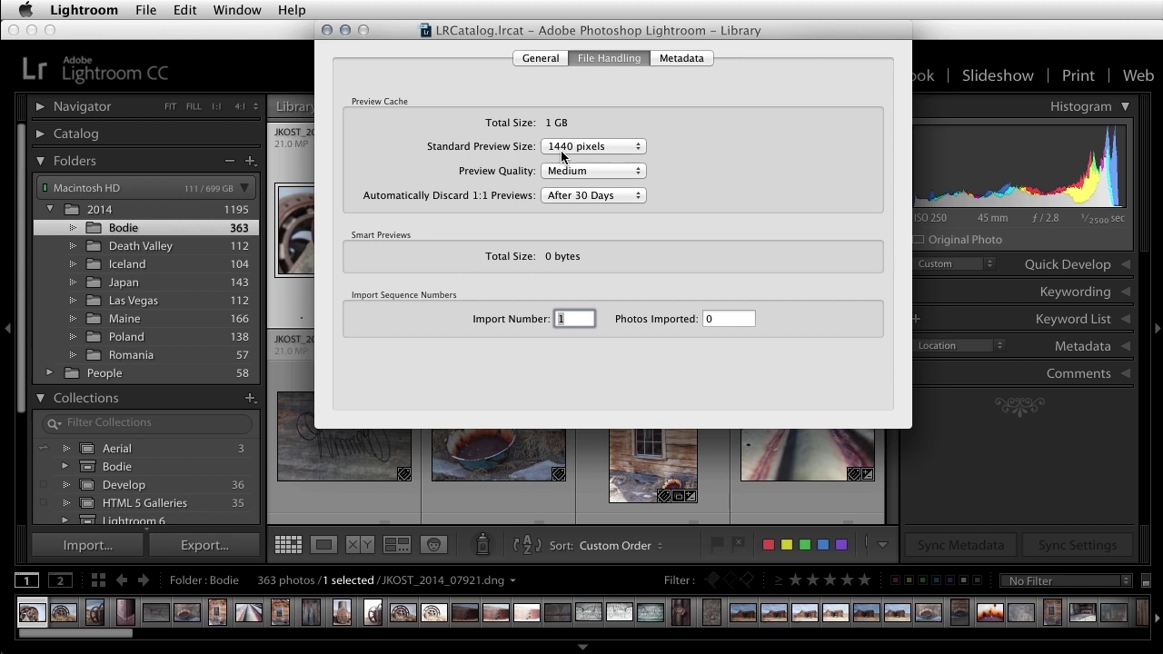
left_click(630, 146)
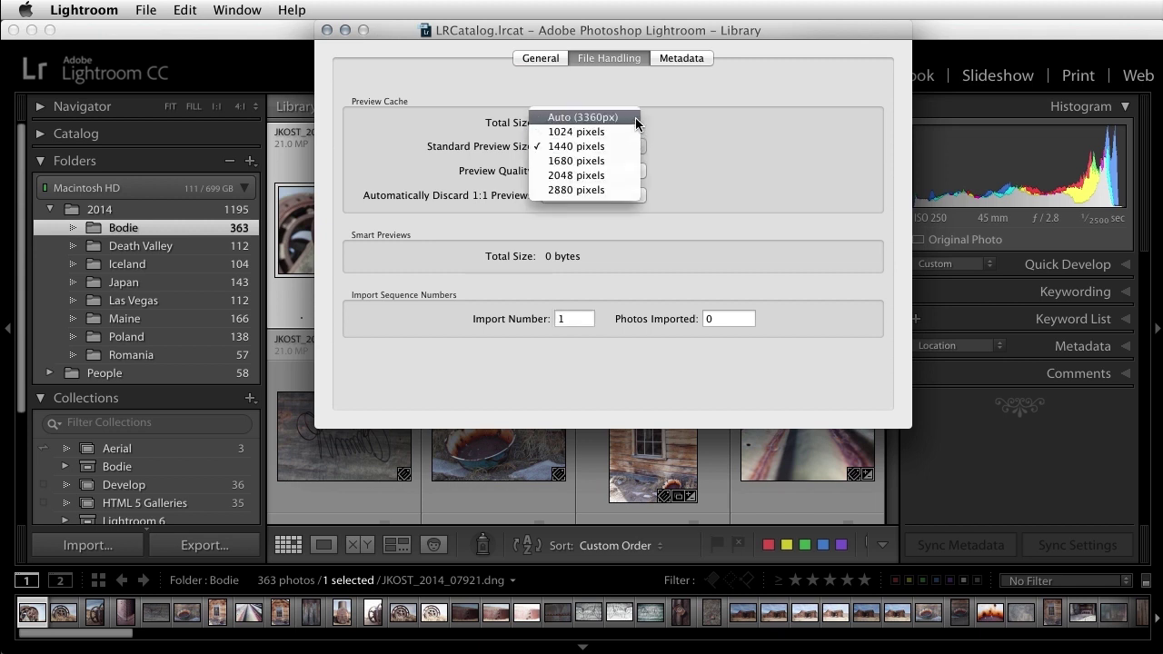
left_click(635, 117)
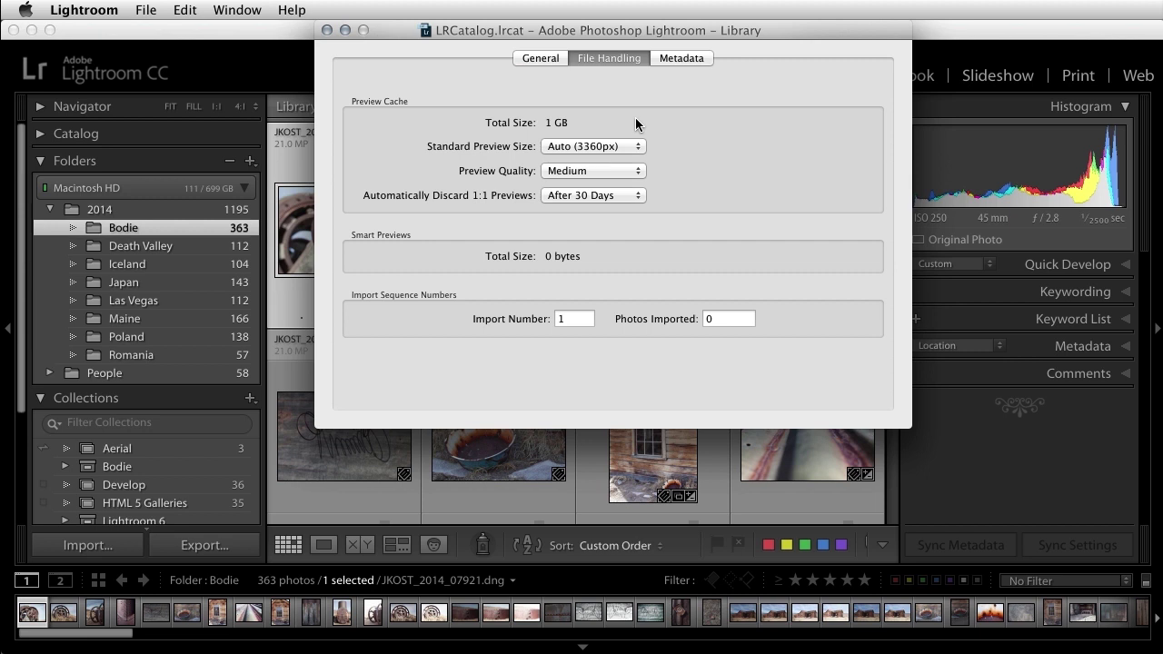
Import the 12 SF Bay Aerial photos and add them to the Aerial collection
left_click(327, 30)
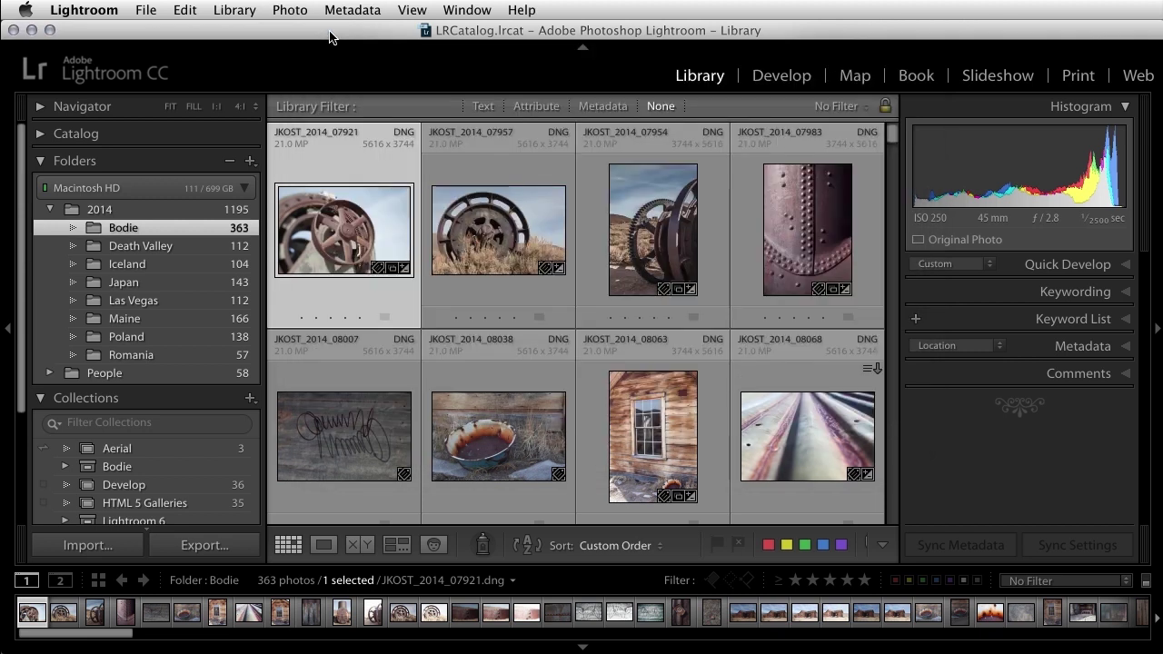
left_click(107, 549)
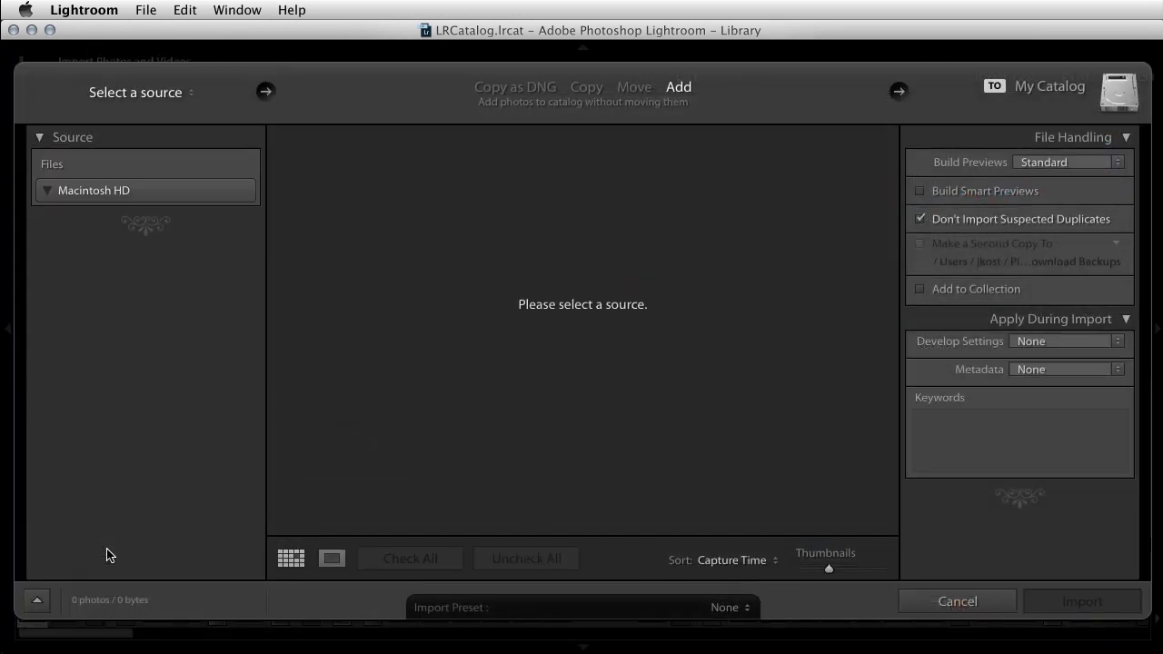
left_click(134, 486)
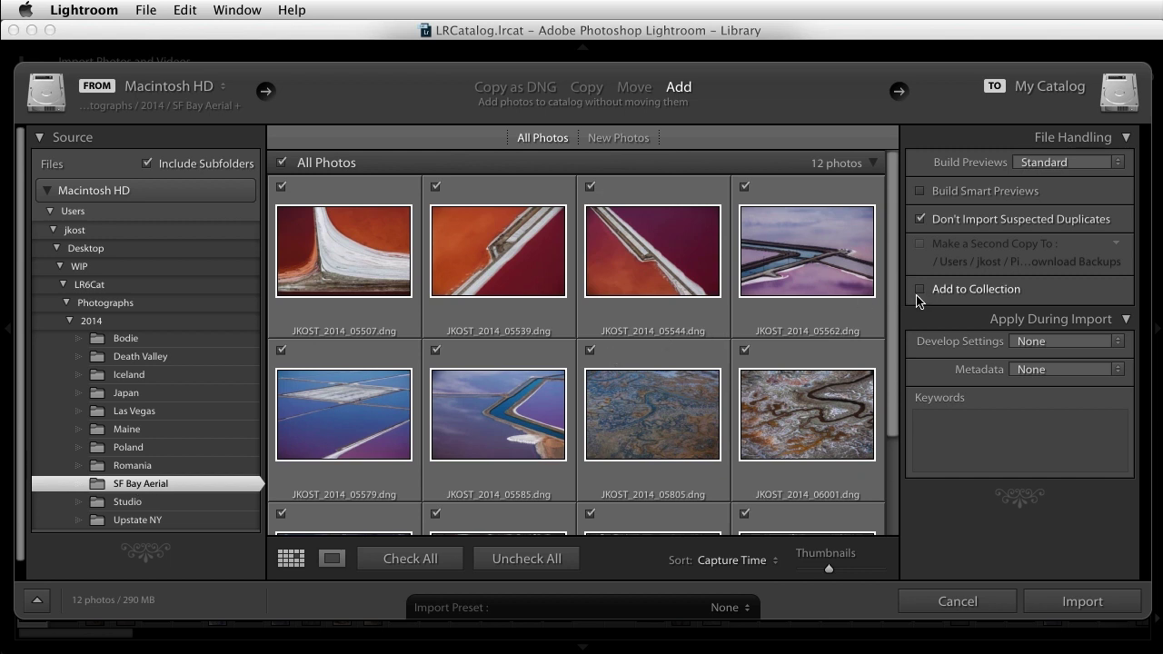
left_click(921, 292)
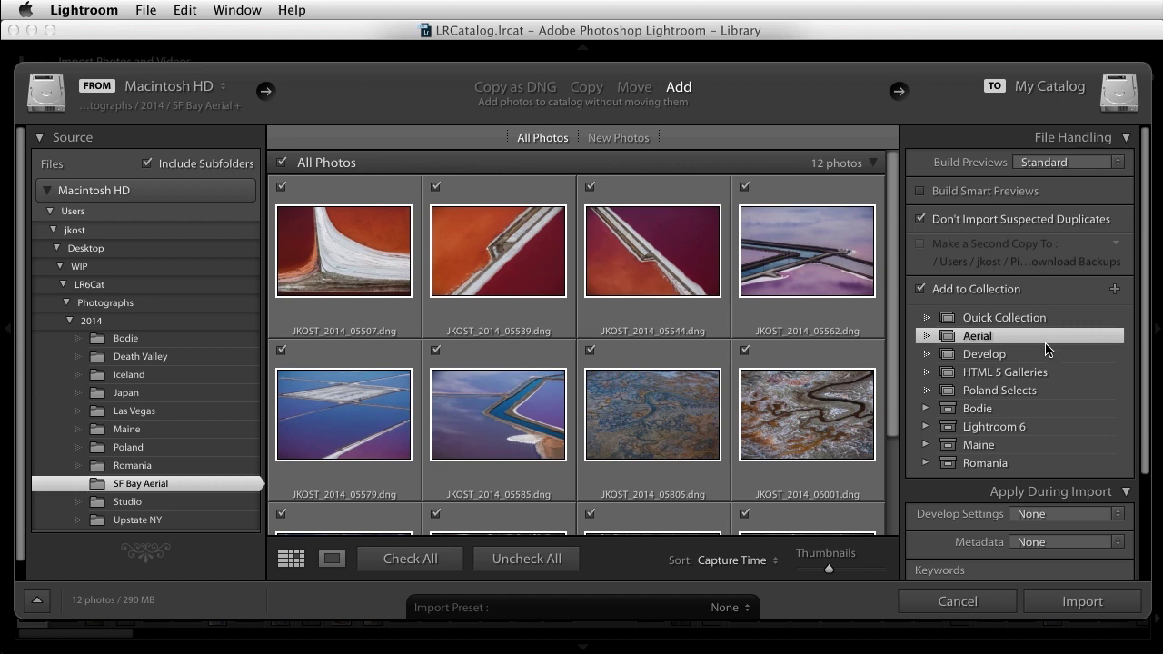
left_click(1074, 616)
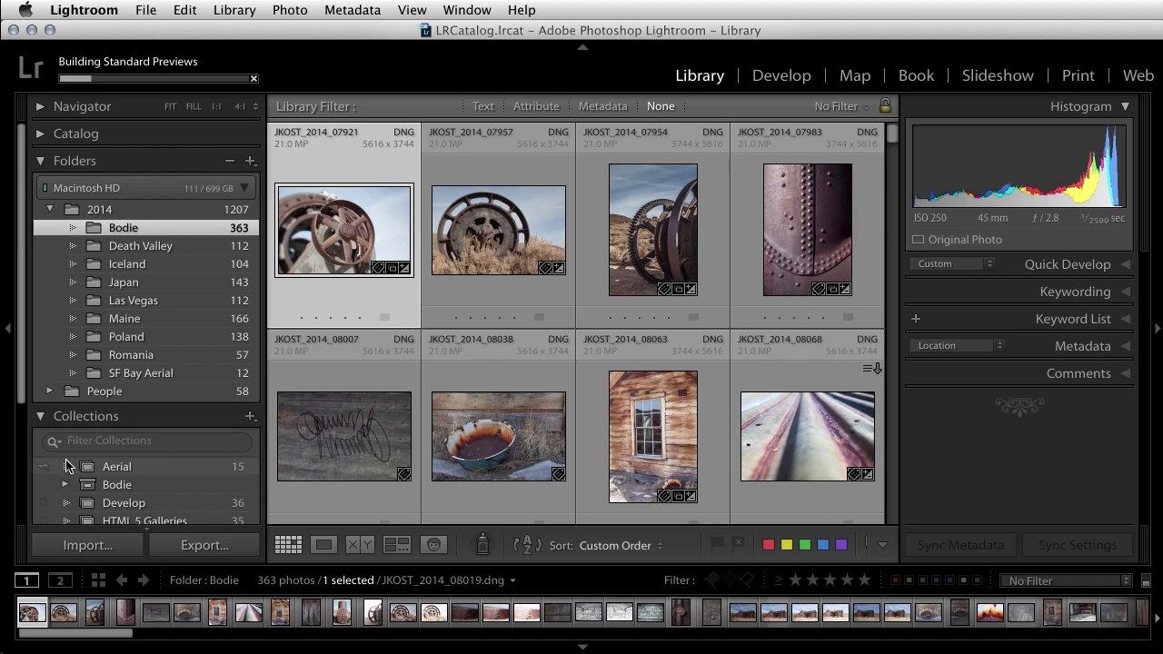
Filter collections for 'Maine' and show the Maine collection set's 24 photos
left_click(84, 445)
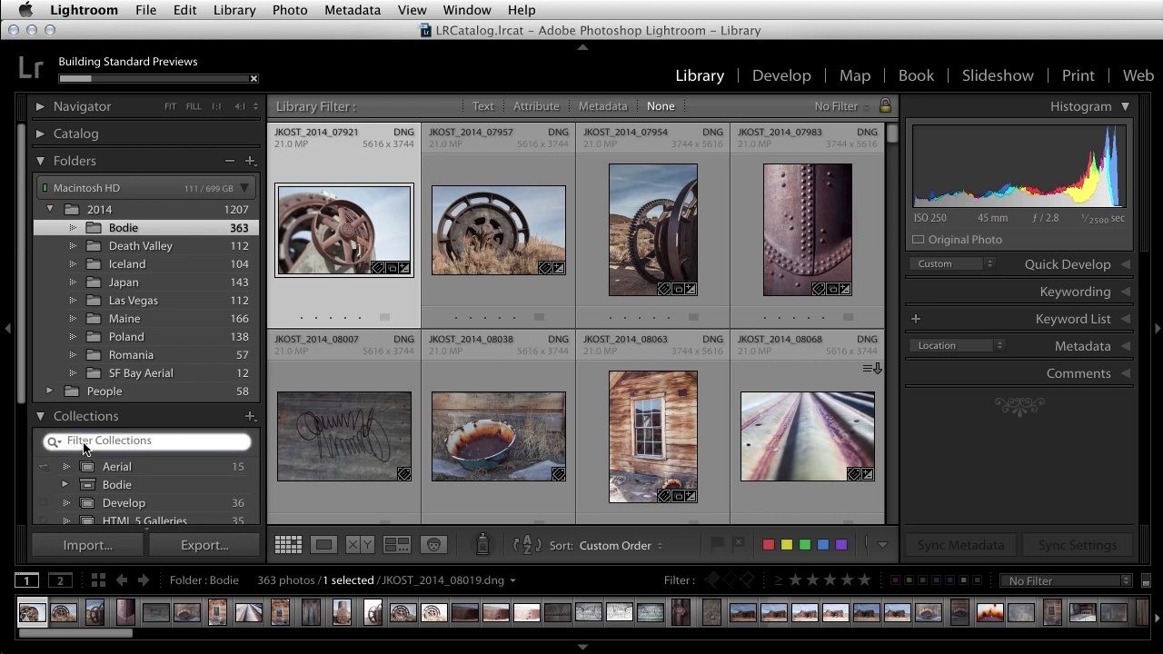
type("Maine")
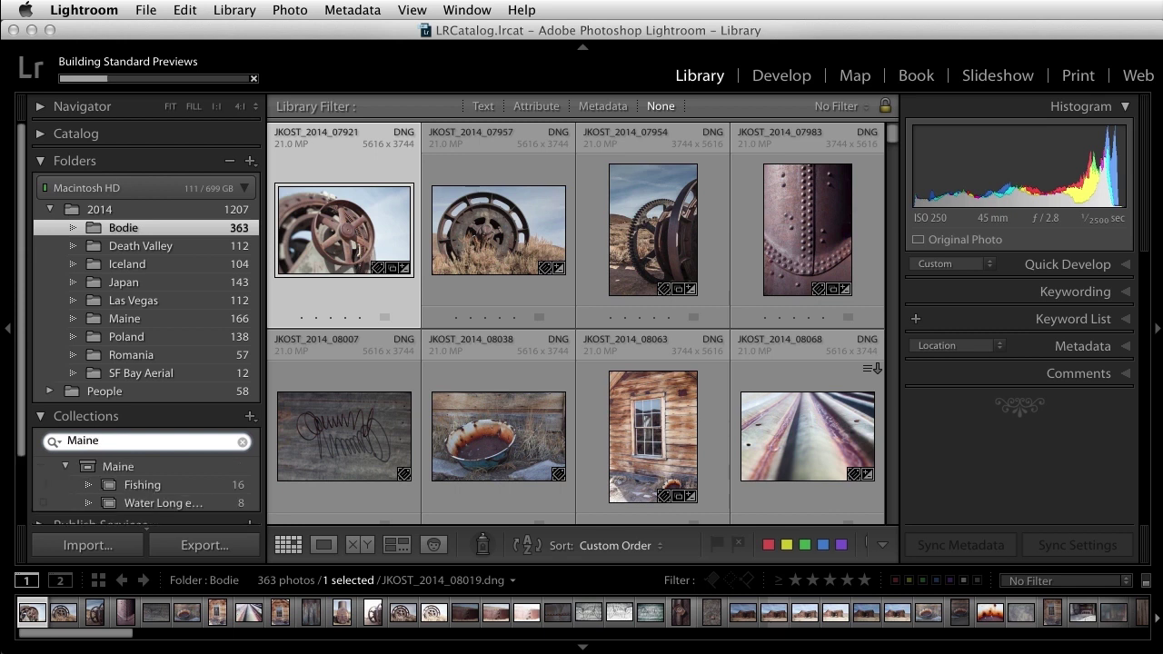
left_click(137, 469)
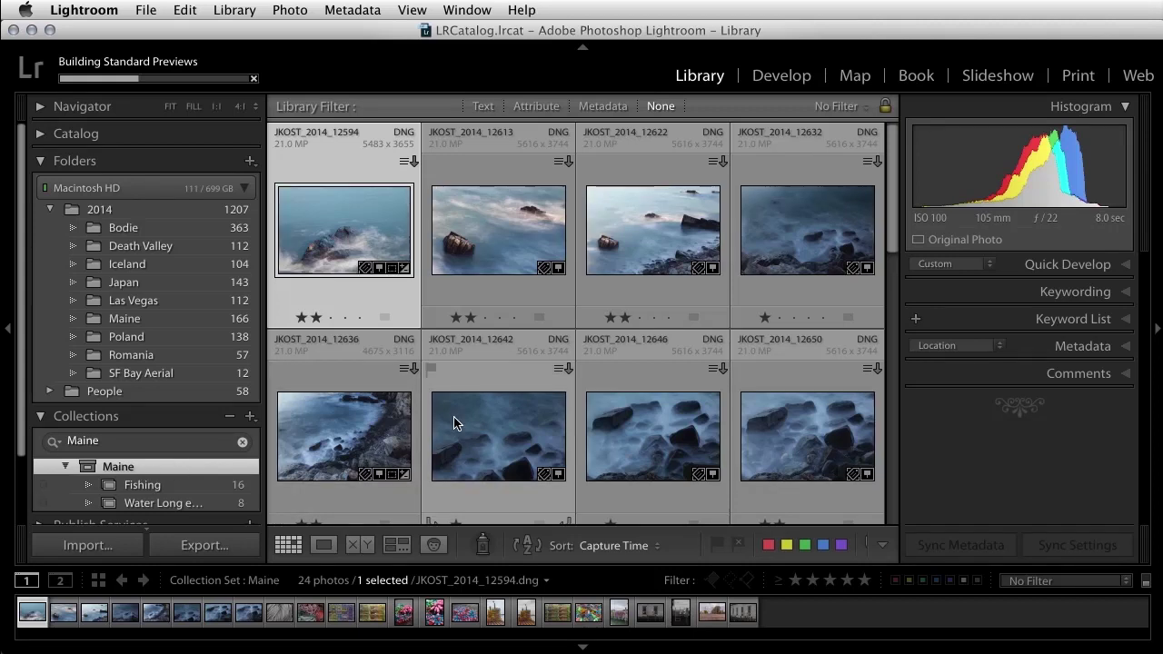
Load the keyword Painter with Maine, Water and Ocean from the Maine keyword set
left_click(482, 544)
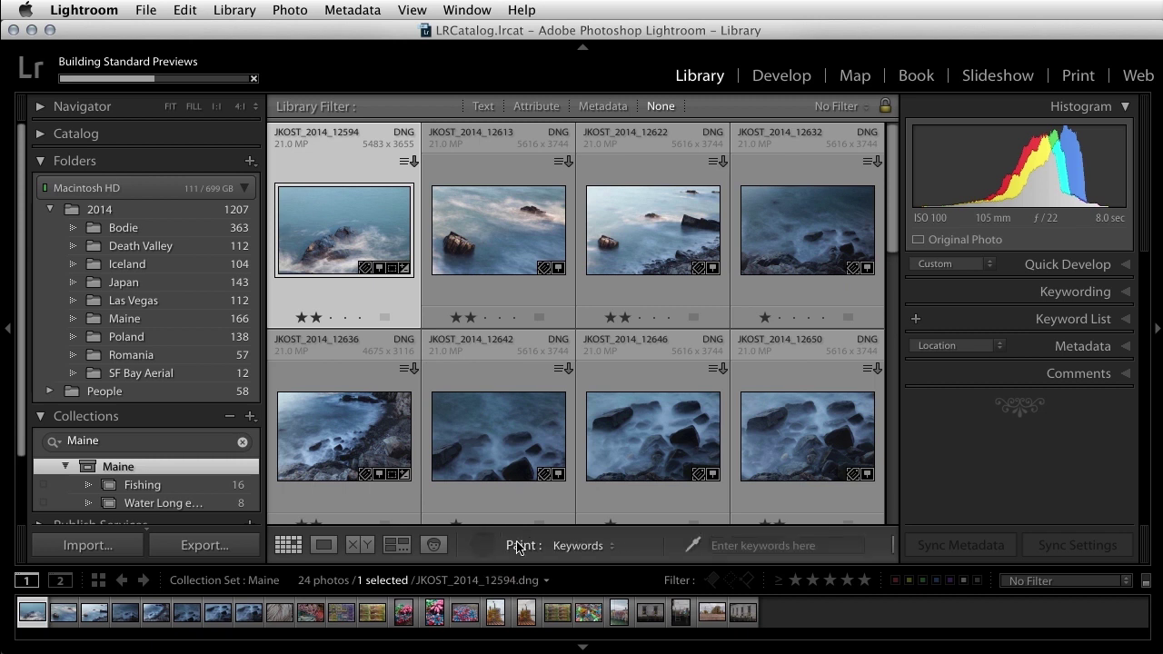
left_click(579, 546)
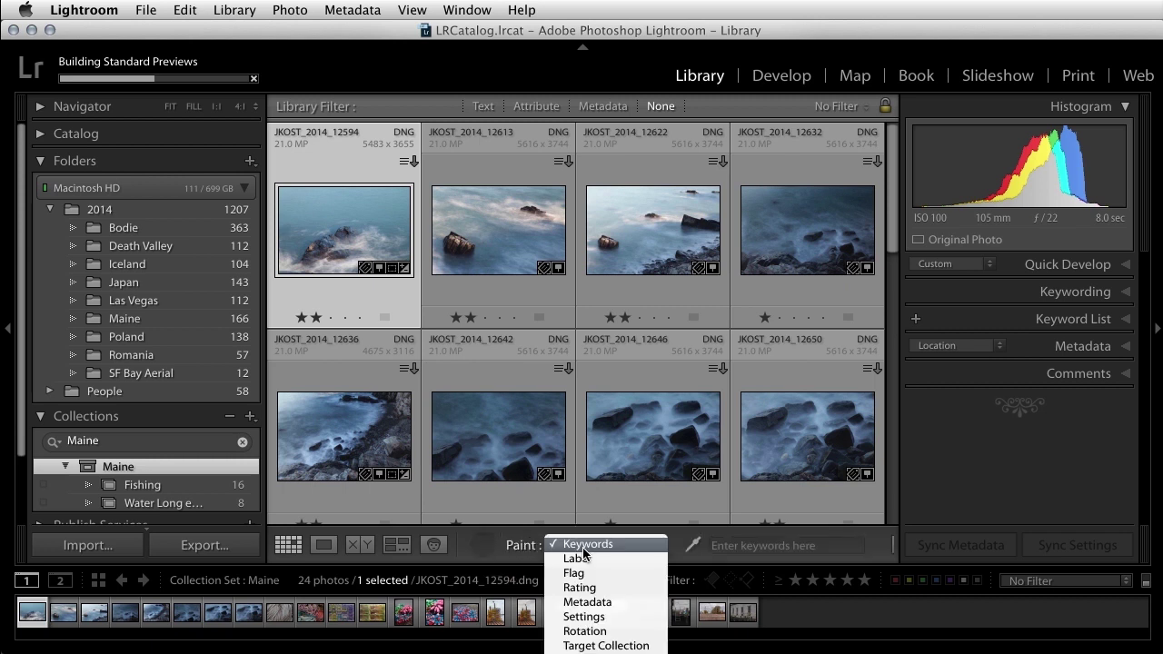
left_click(582, 546)
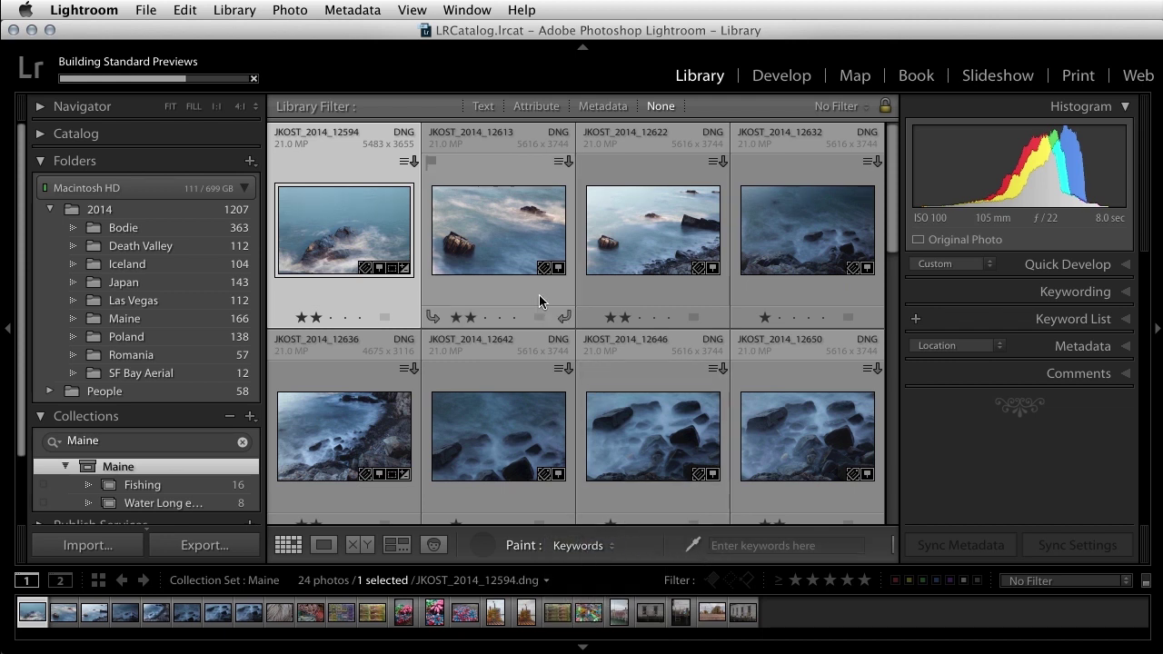
key("shift")
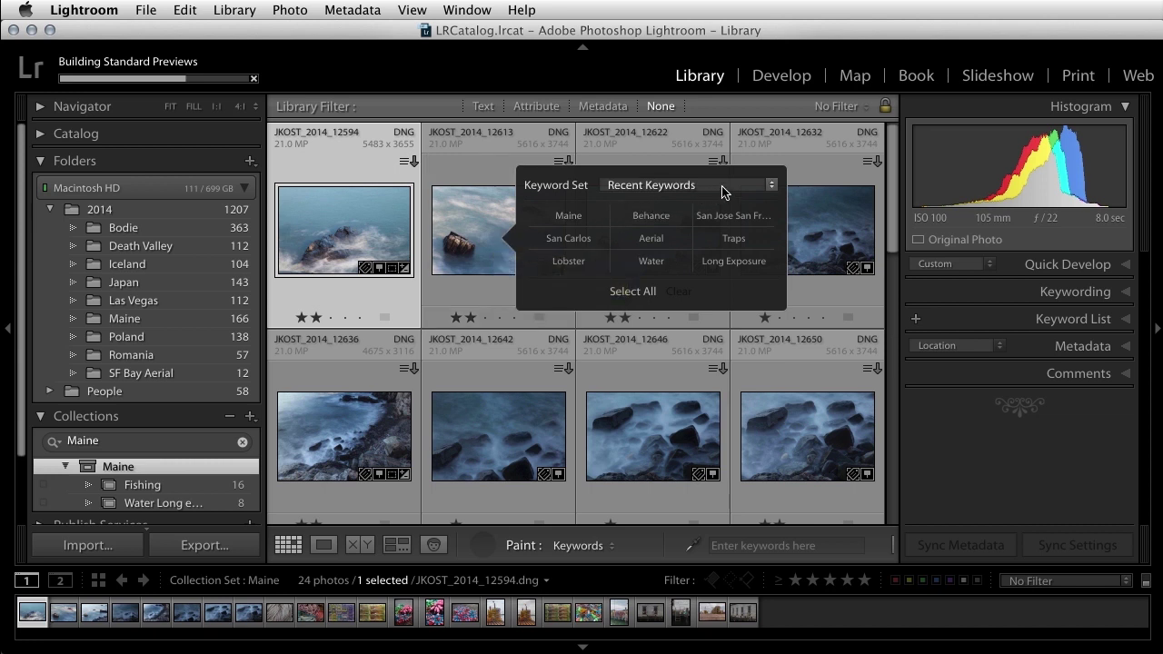
left_click(769, 189)
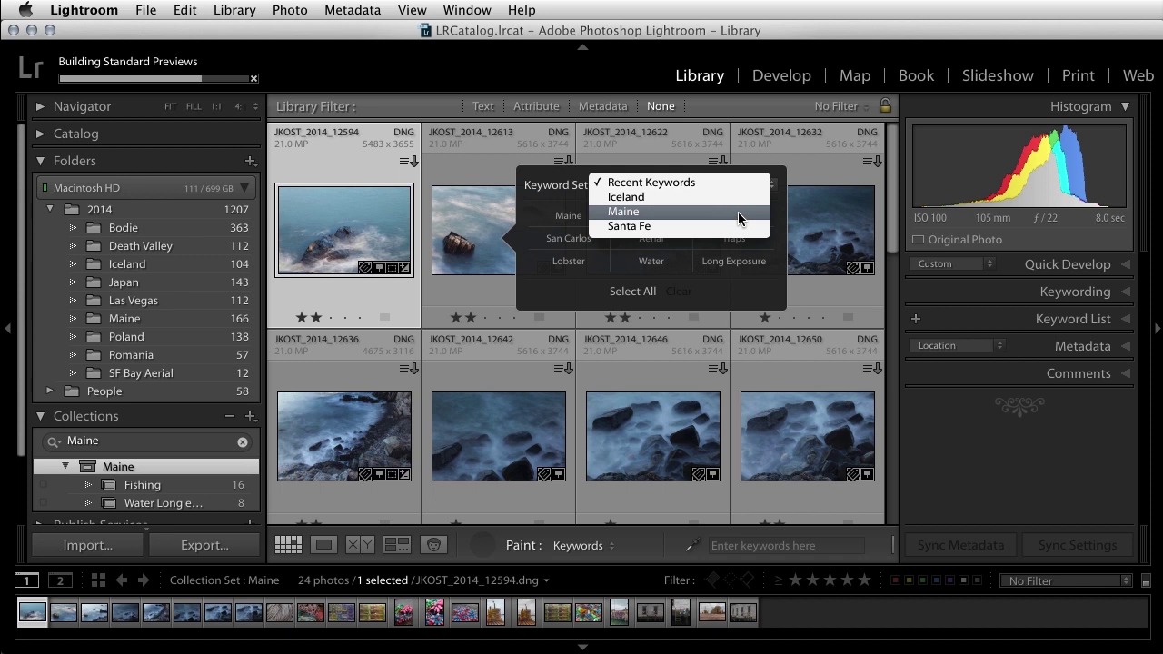
left_click(737, 212)
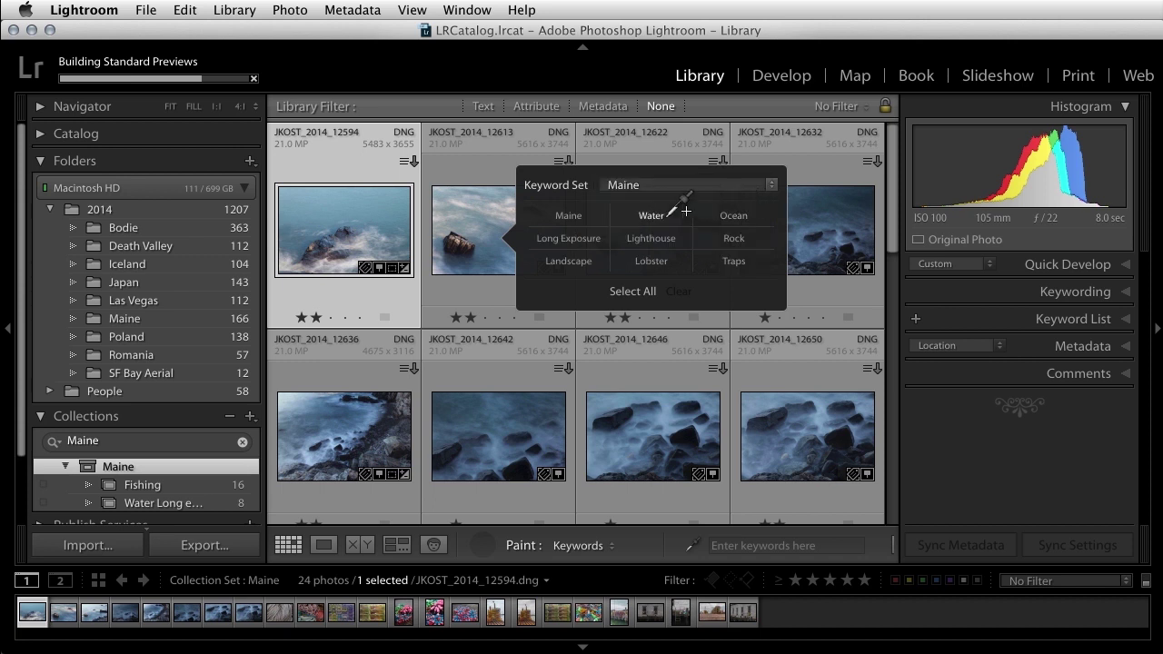
left_click(572, 215)
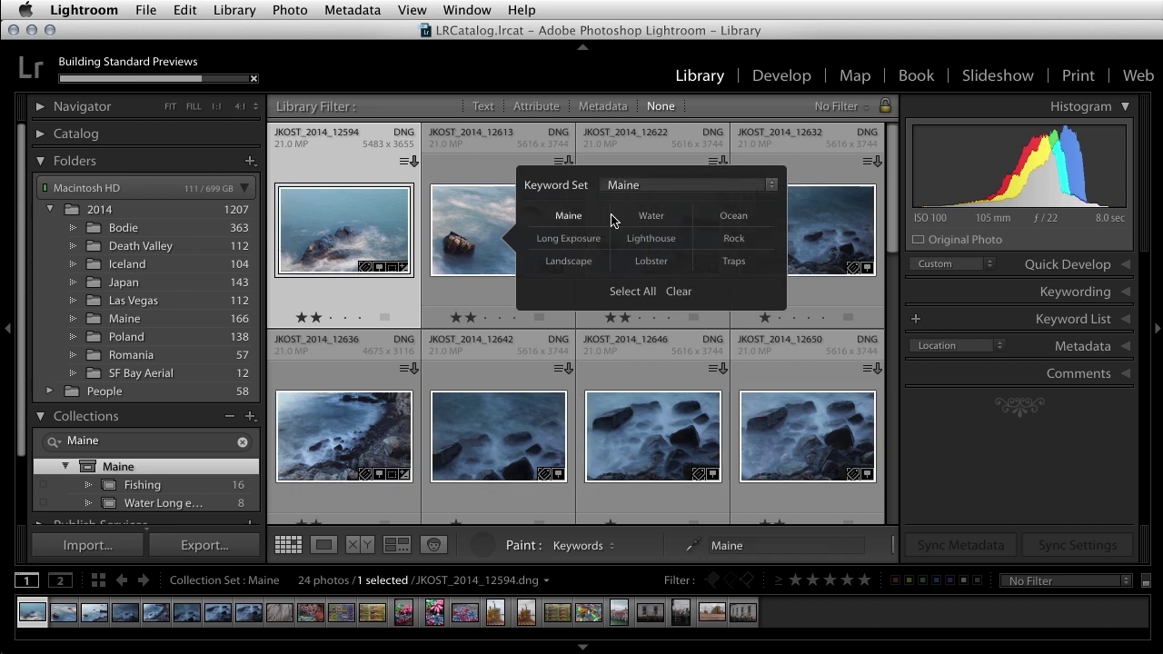
left_click(651, 215)
left_click(734, 214)
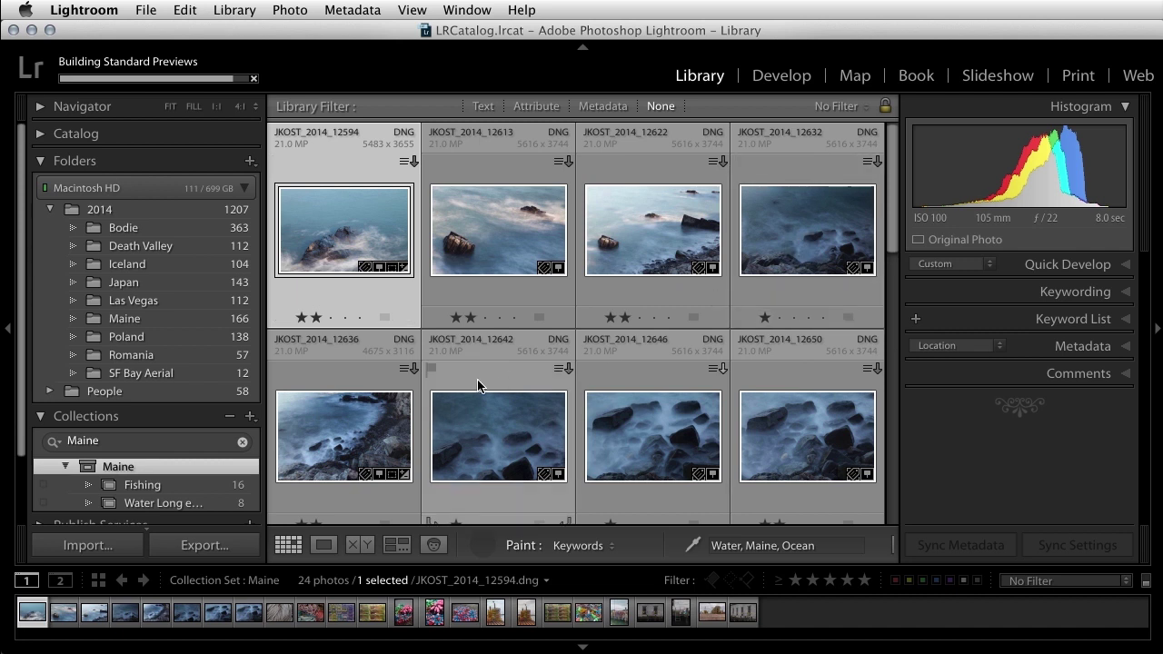
Switch the Painter's keywords to Lobster and Traps, then put the Painter away
scroll(793, 435, "down", 8)
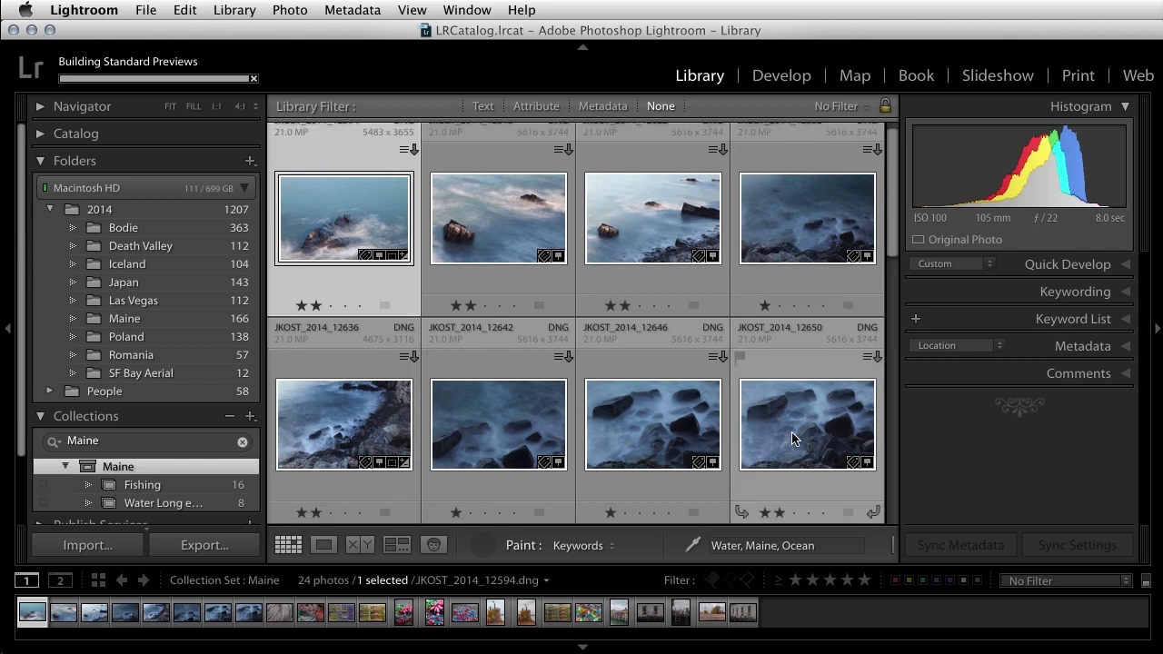
scroll(792, 440, "down", 3)
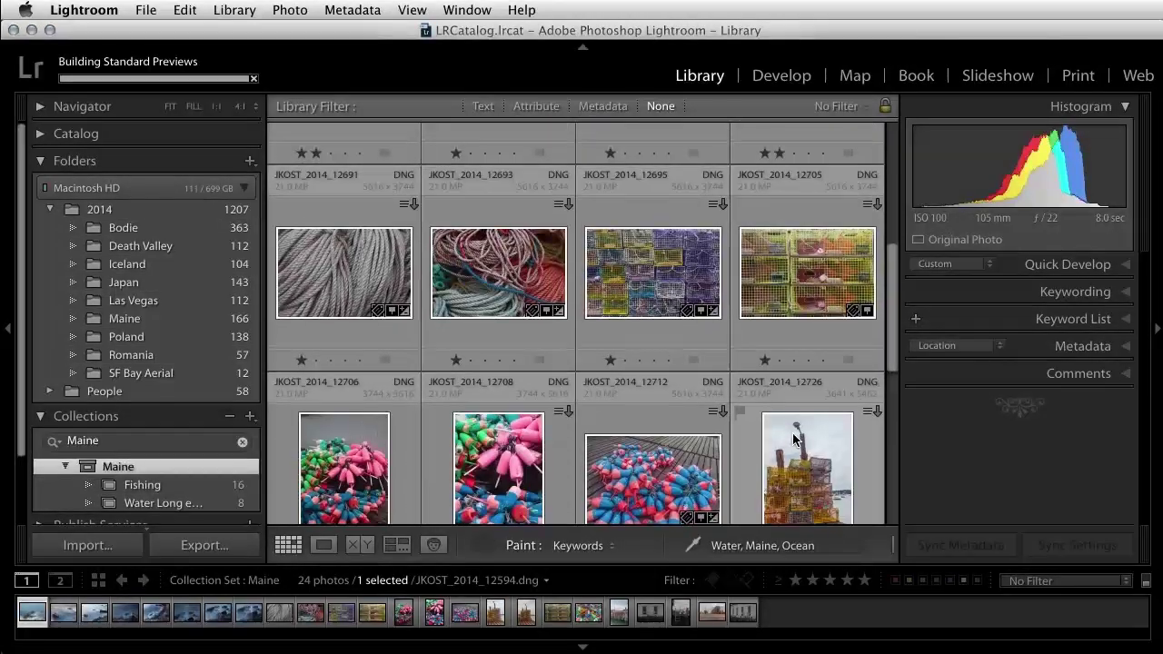
left_click(385, 241, "shift")
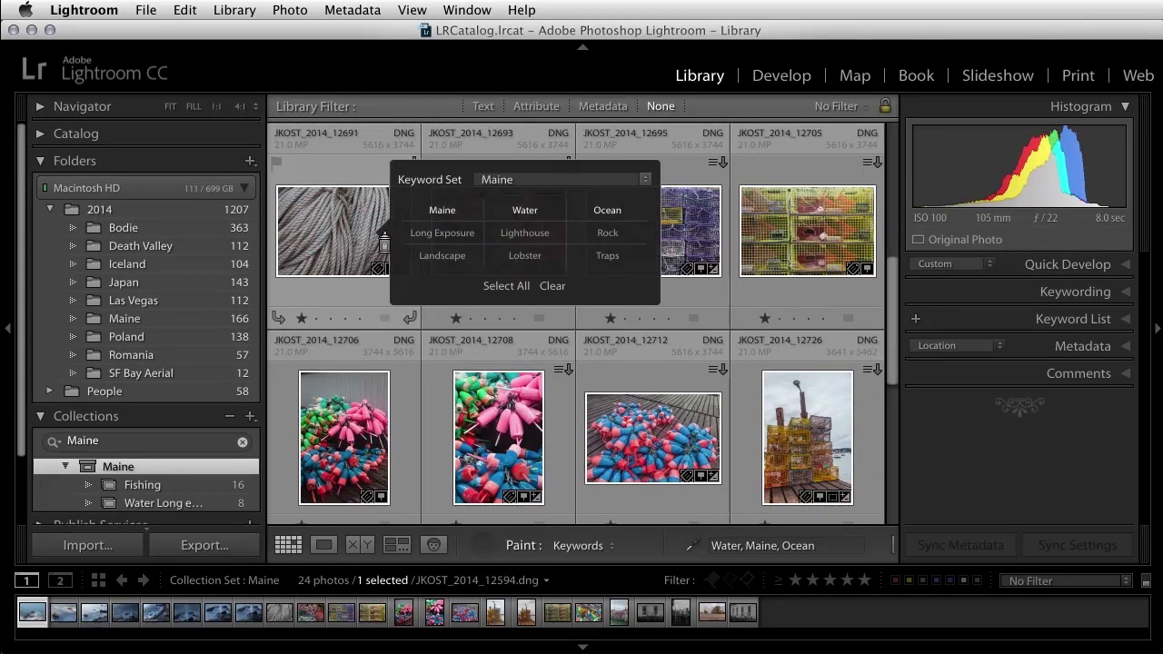
left_click(552, 287)
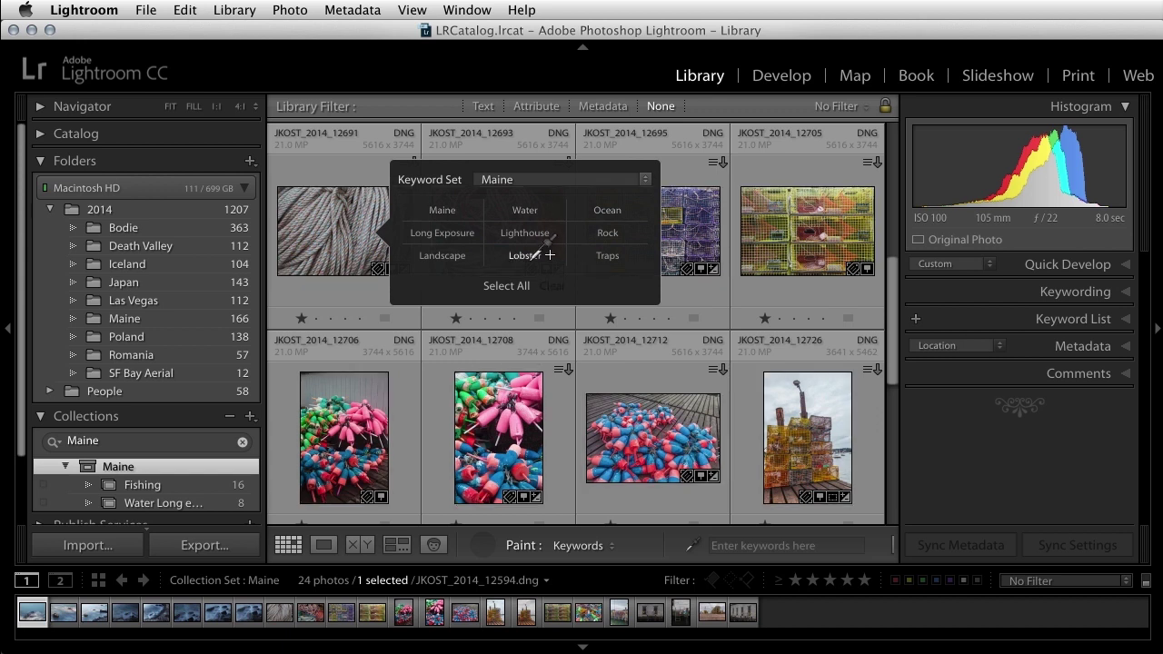
left_click(546, 255)
left_click(608, 254)
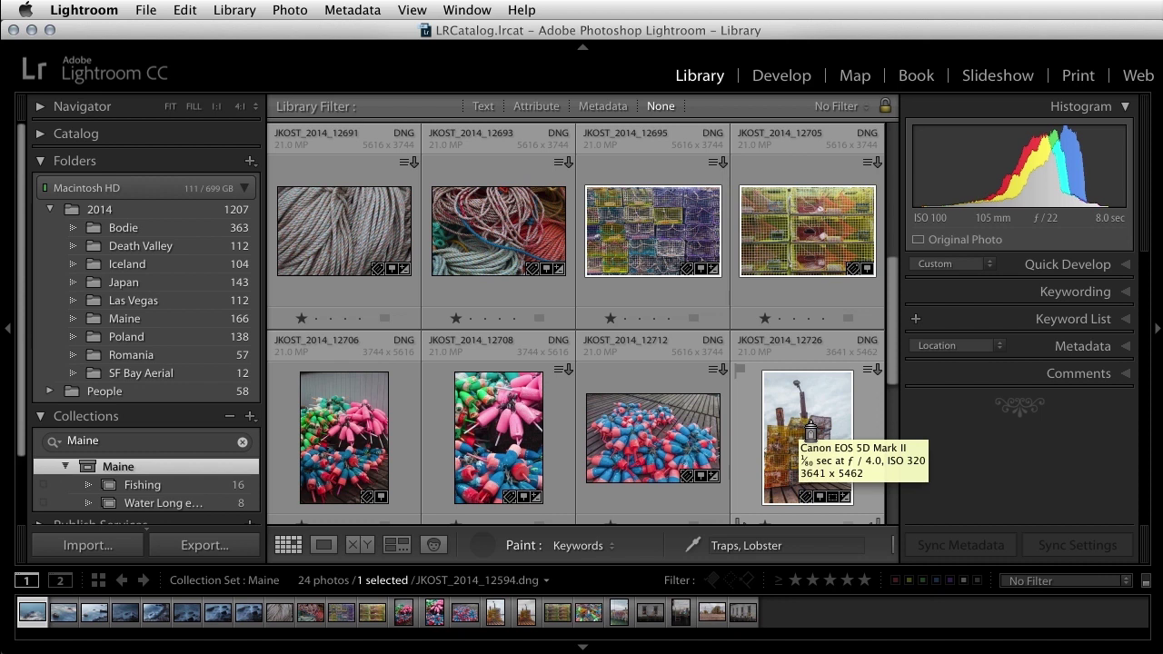
key("Escape")
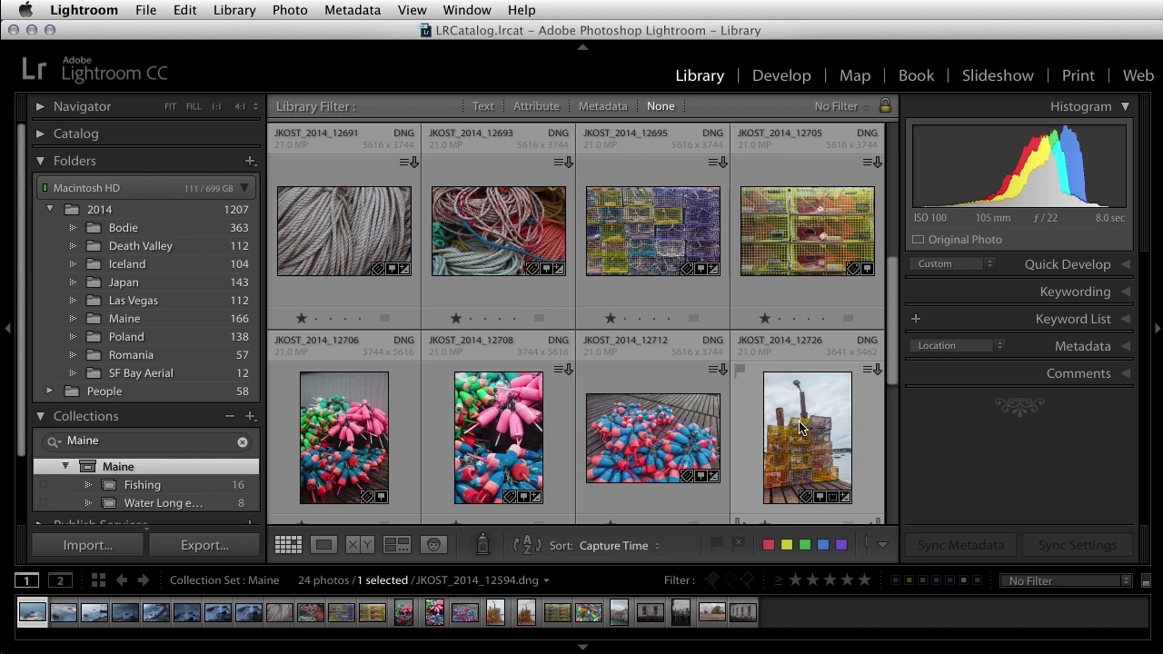
Lower JKOST_2014_12594's exposure with the Quick Develop Exposure button
left_click(1033, 265)
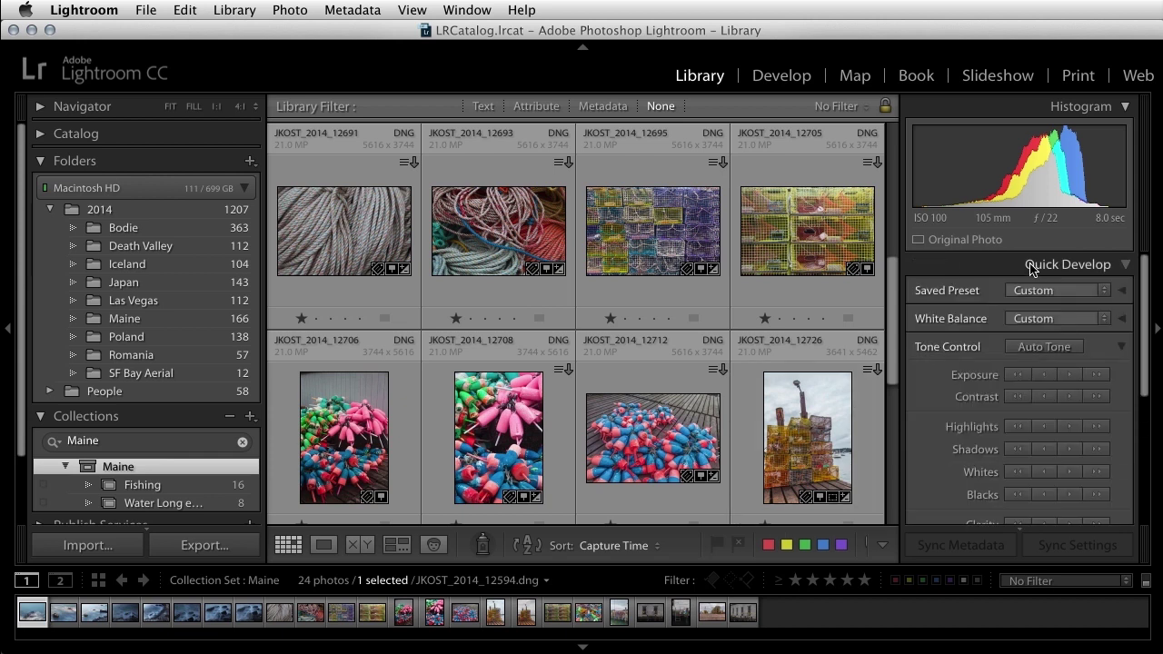
left_click(1049, 375)
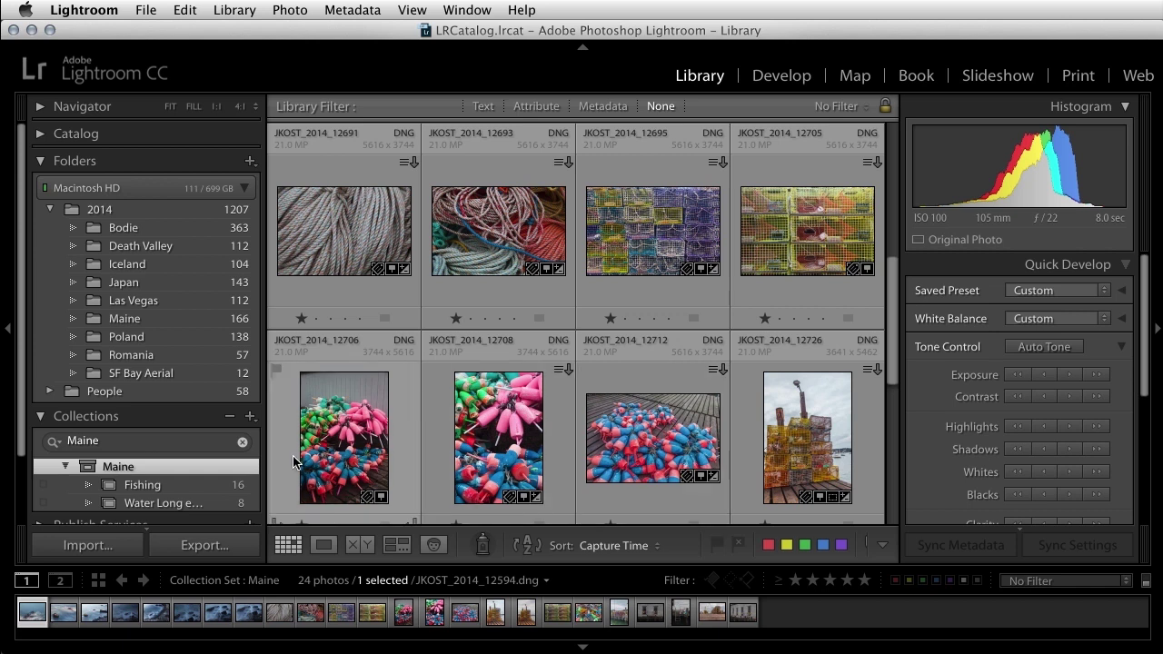
Open the red-leaf photo from the Develop collection in Develop and set Exposure to -0.30
left_click(243, 444)
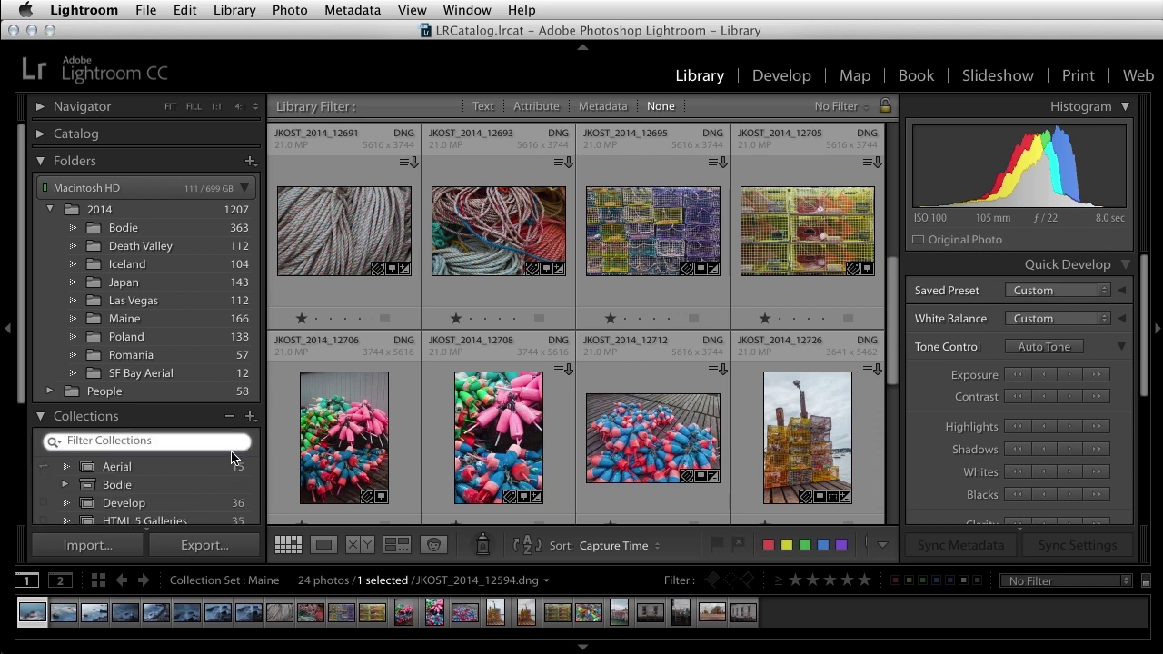
scroll(225, 472, "down", 1)
left_click(216, 481)
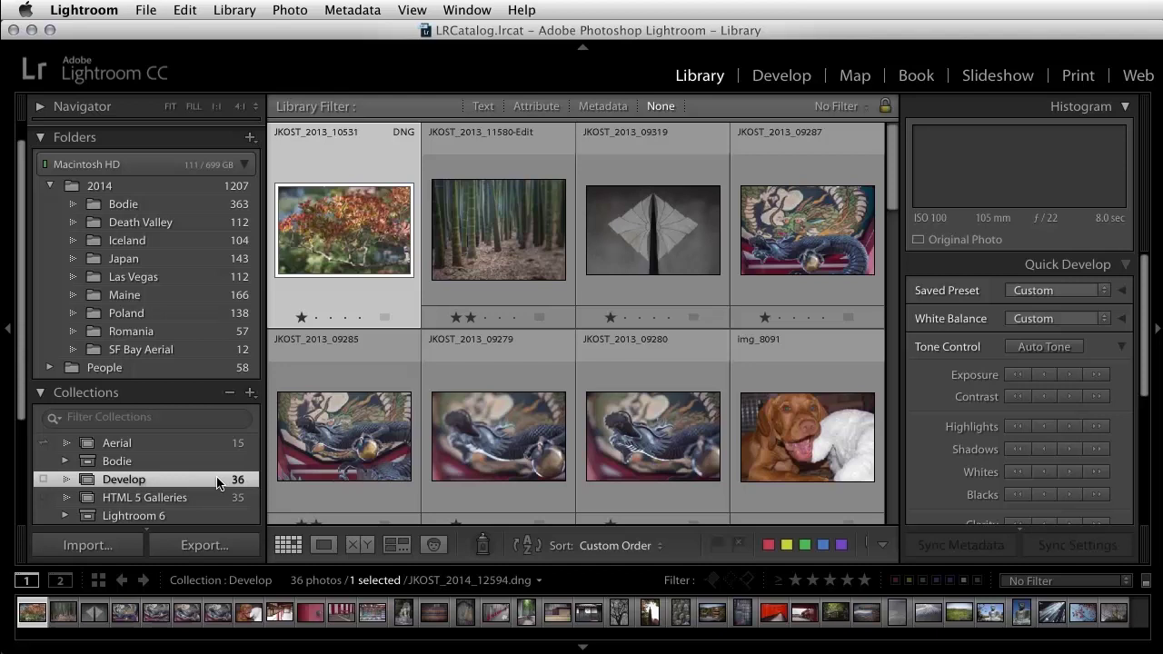
key("d")
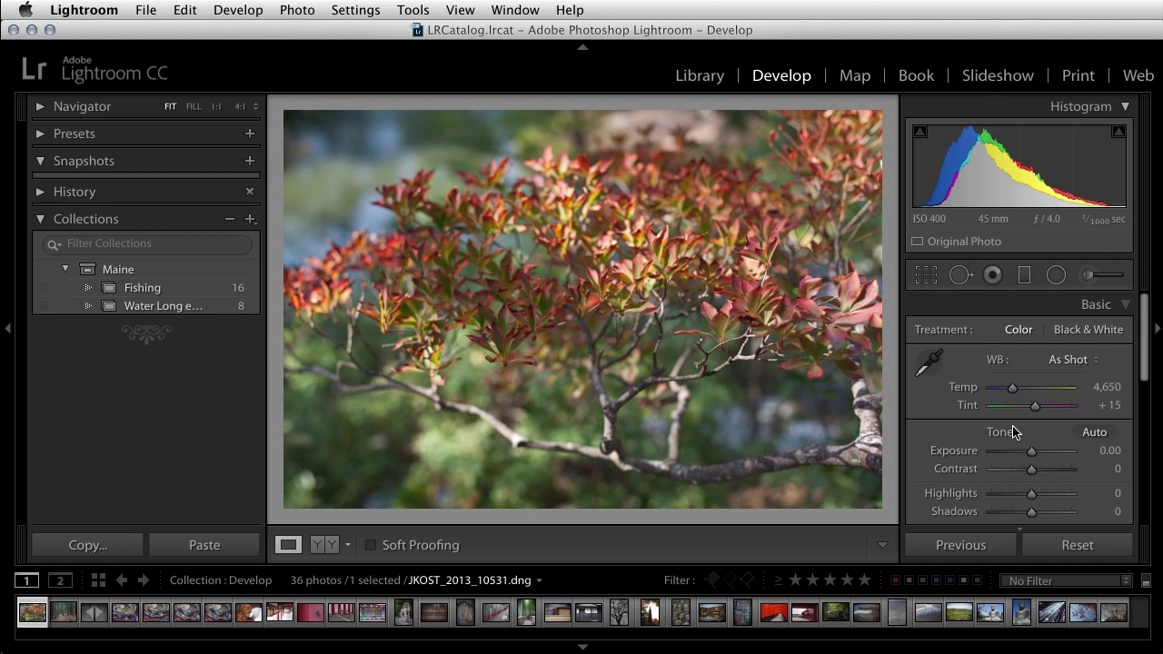
mouse_move(1031, 453)
left_mouse_down()
mouse_move(1019, 454)
mouse_move(1041, 454)
mouse_move(1030, 453)
left_mouse_up()
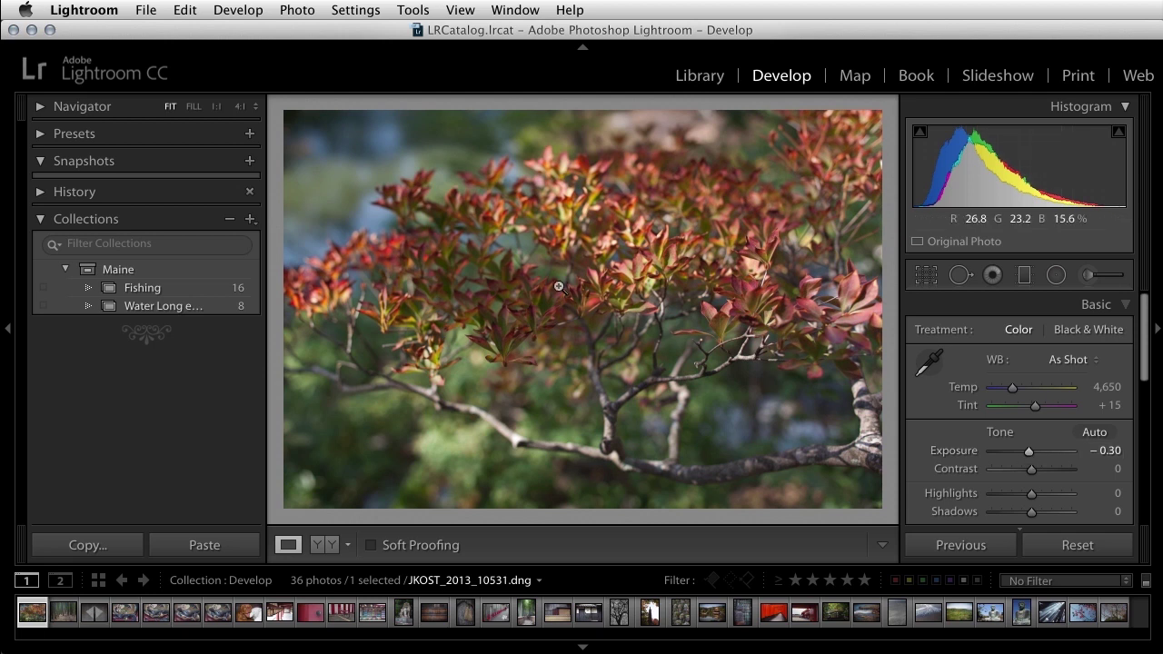
left_click(85, 10)
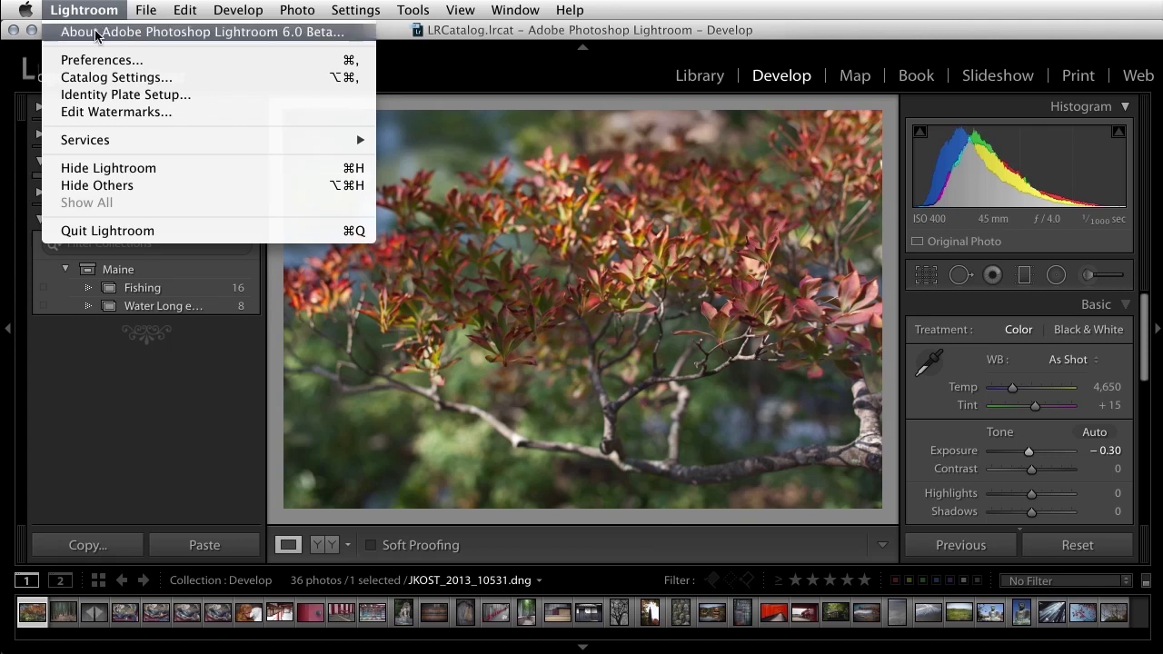
left_click(93, 62)
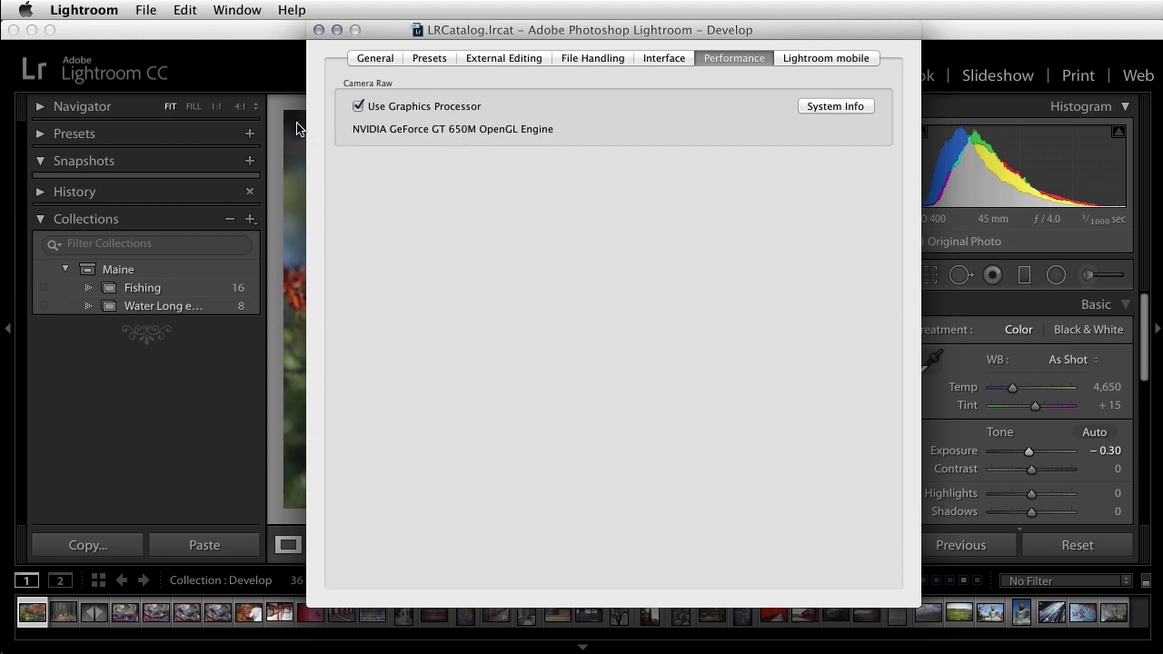
left_click(319, 31)
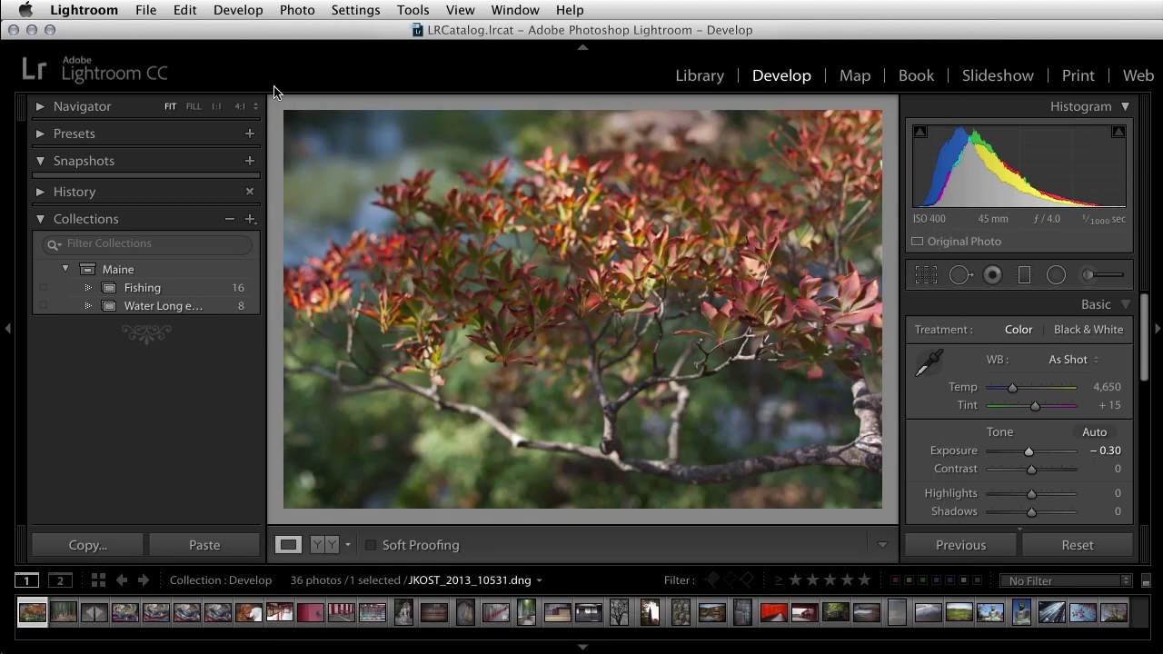
Auto-set the bamboo photo's Whites to +52 and Blacks to −36, then open the diamond photo
left_click(68, 620)
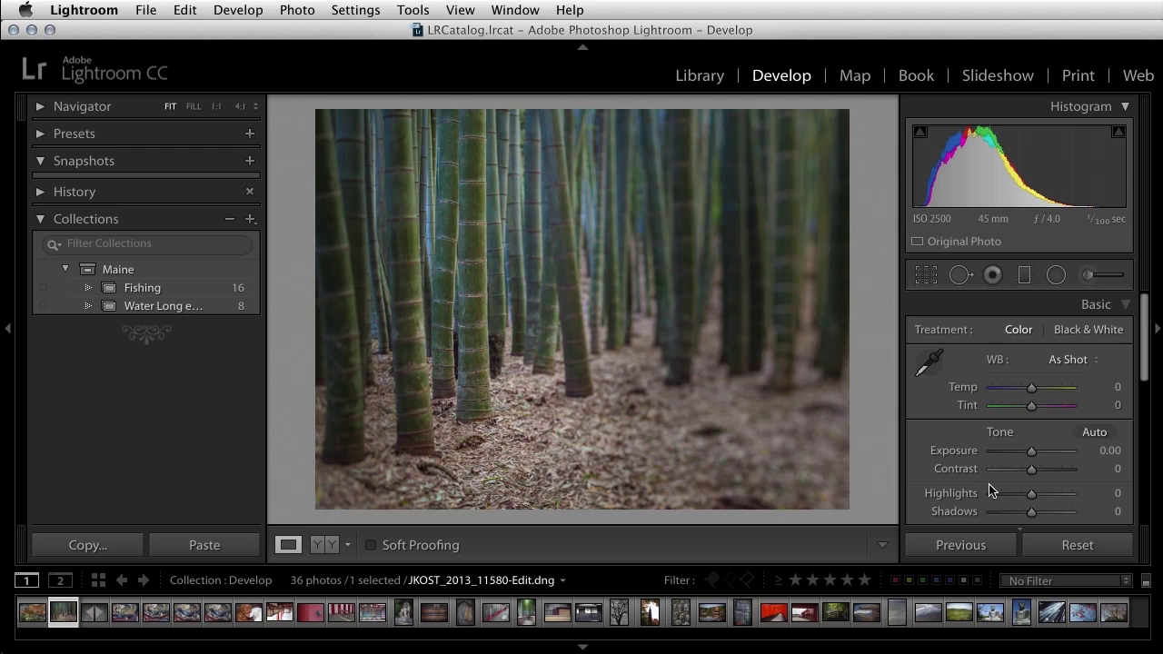
scroll(1056, 484, "down", 2)
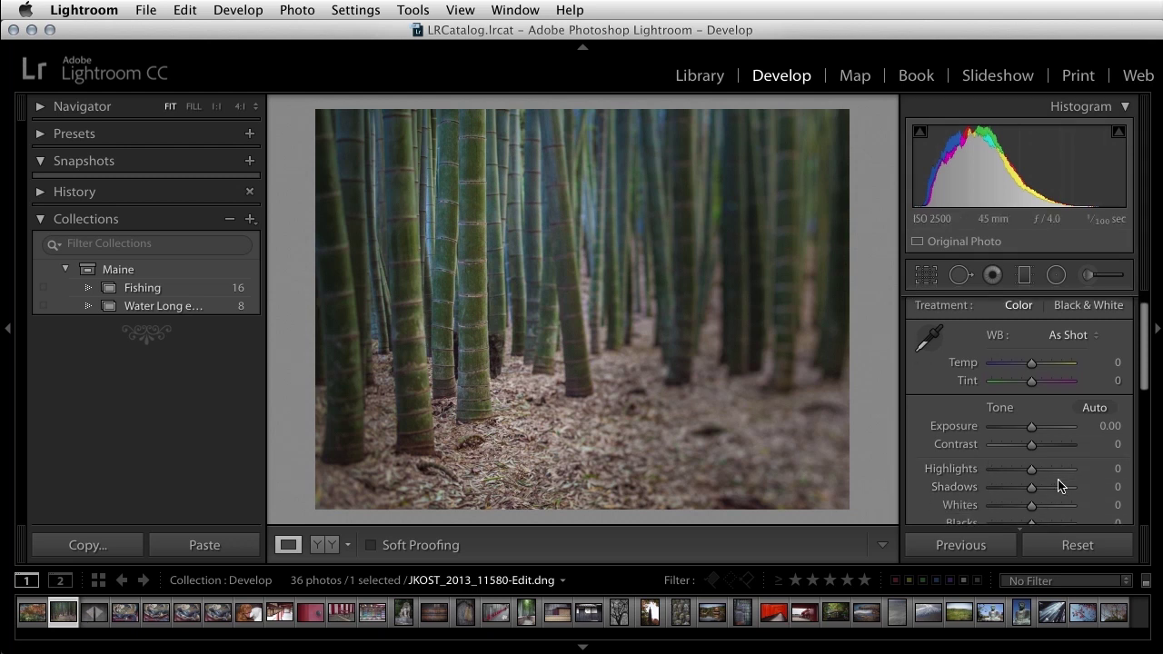
scroll(1059, 486, "down", 2)
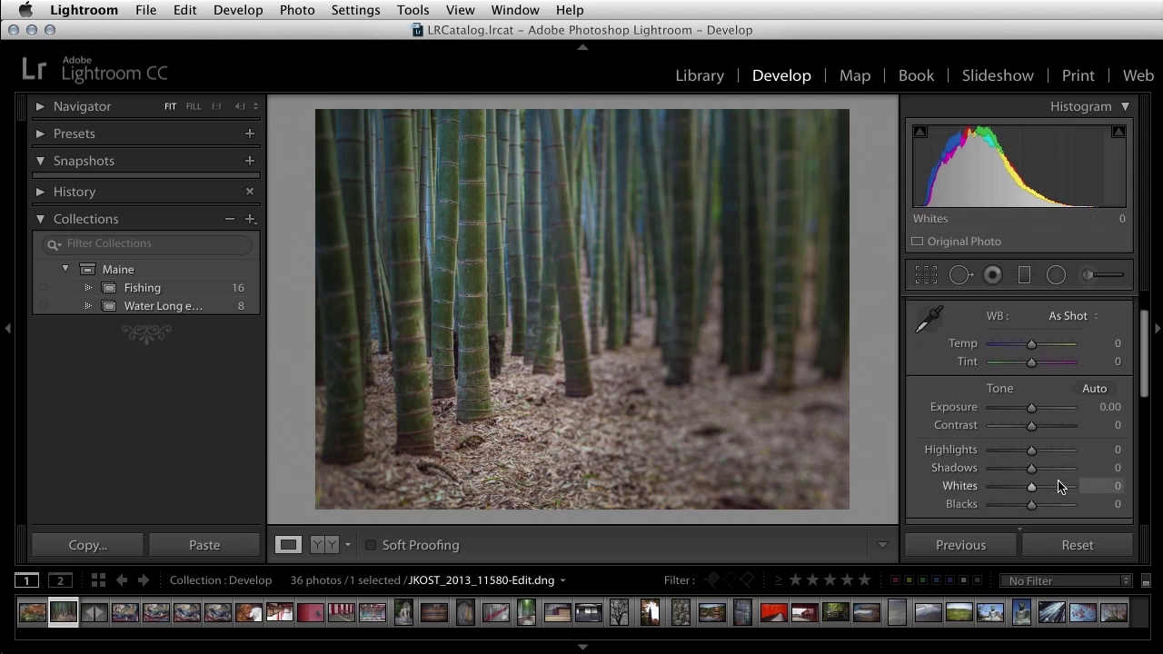
key("shift")
double_click(966, 491, "shift")
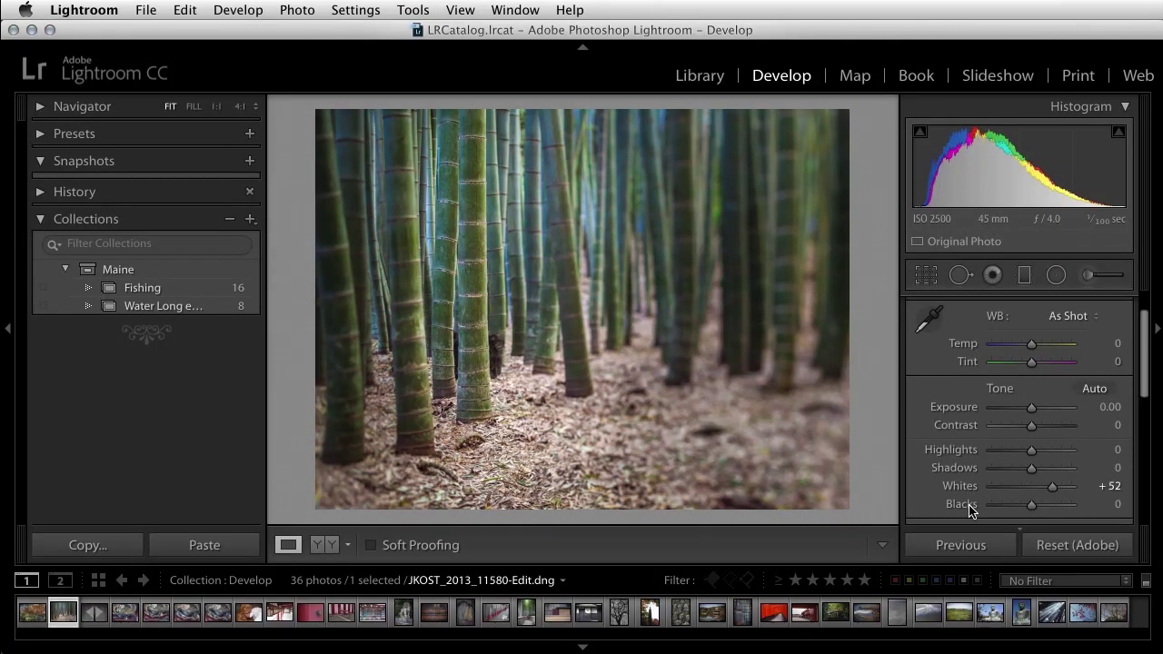
double_click(969, 506, "shift")
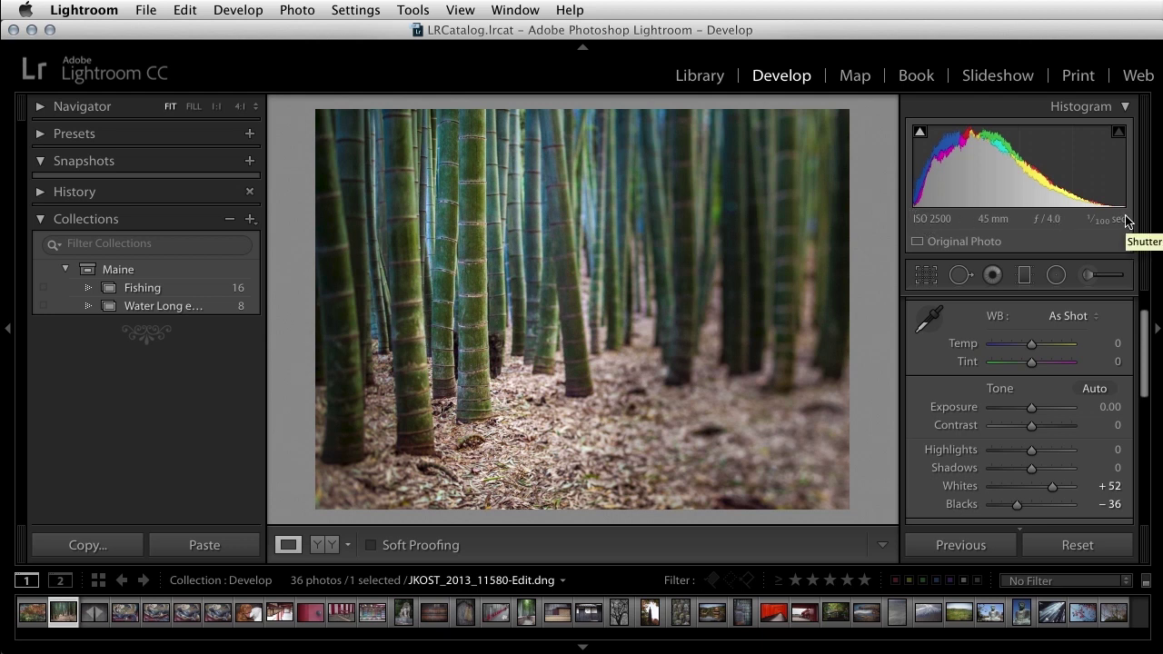
key("m")
left_click(94, 614)
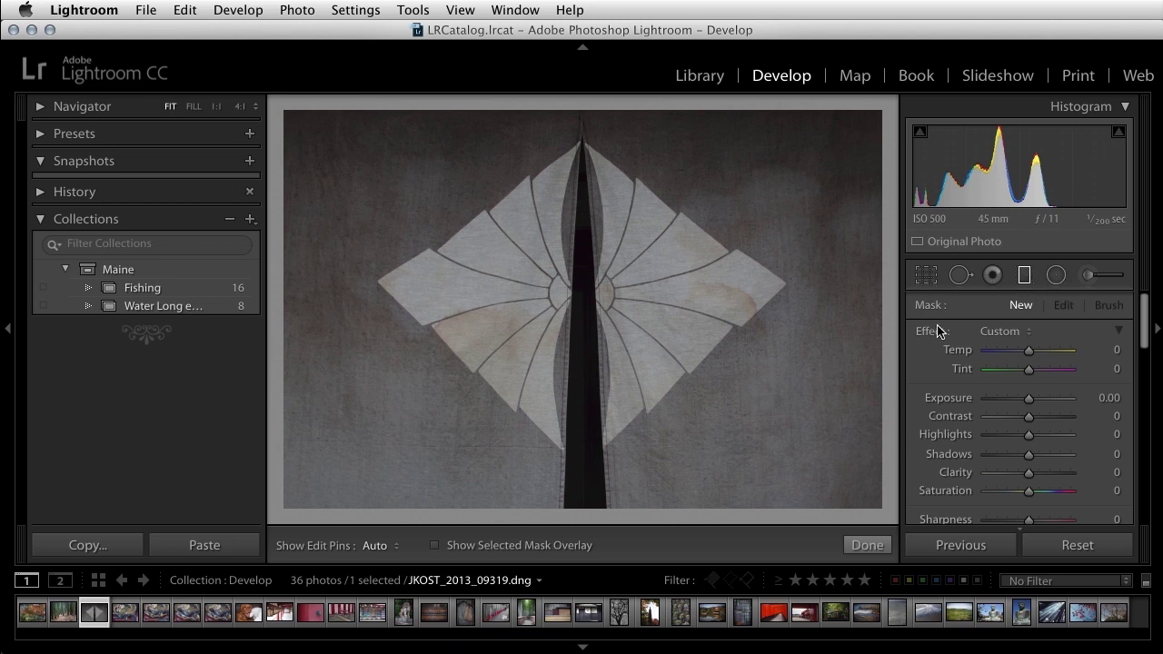
Add a bottom-up graduated filter with Exposure −0.37, Saturation 61, Temp 6, showing its mask
left_click_drag(698, 468, 698, 315)
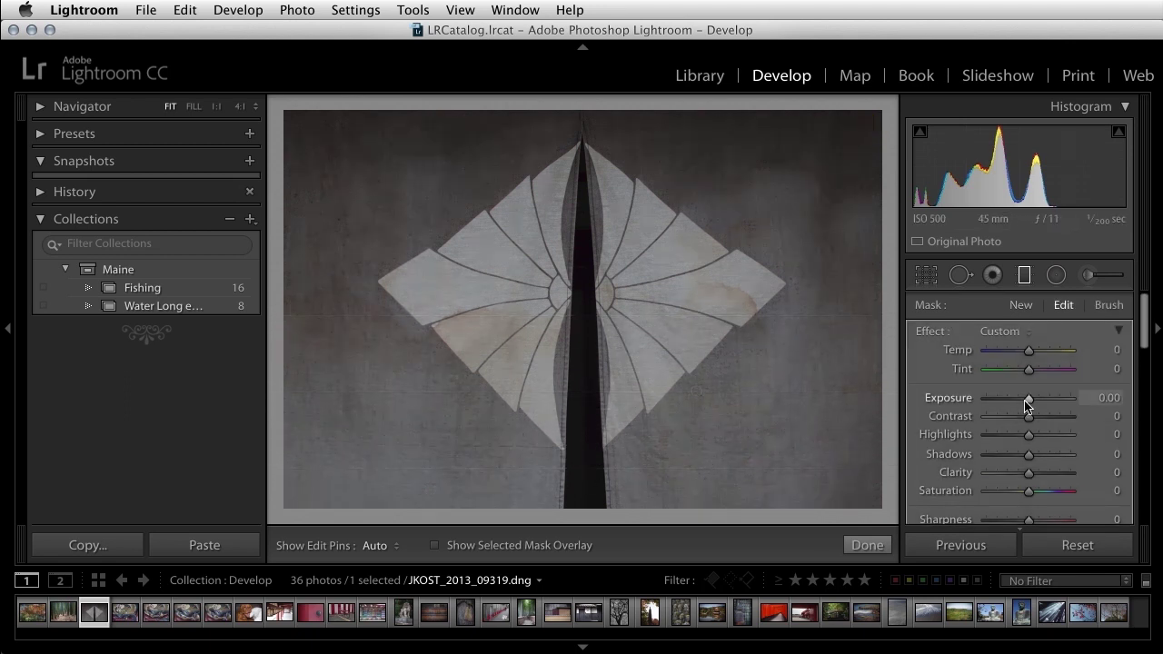
left_click_drag(1030, 404, 1024, 403)
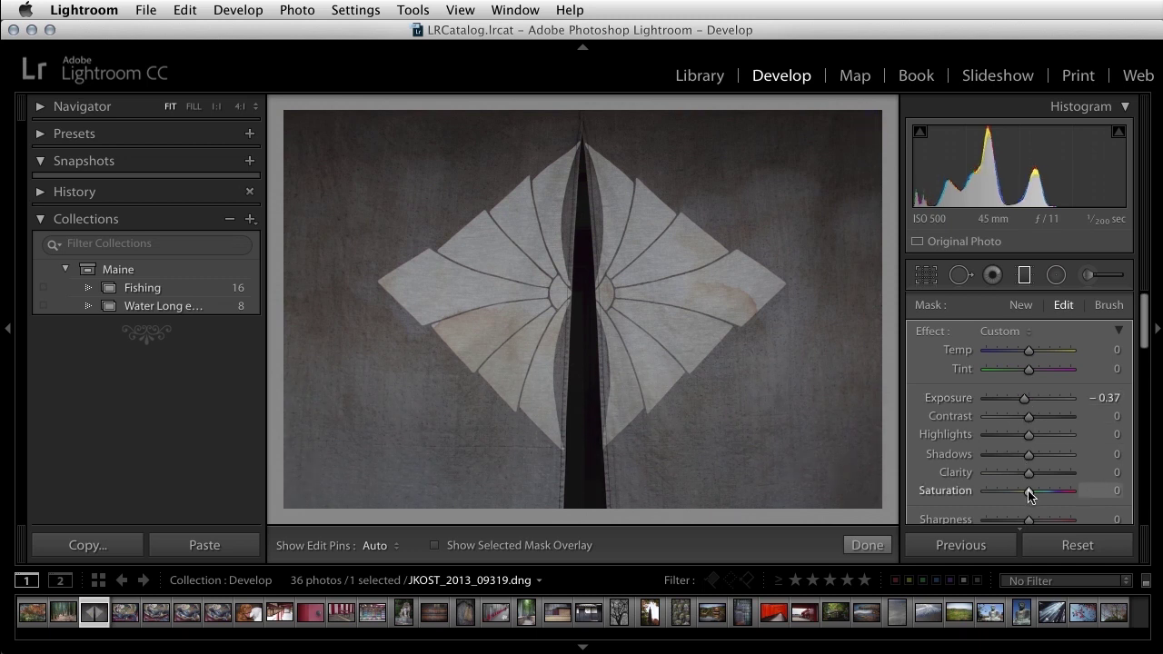
left_click_drag(1028, 491, 1054, 492)
left_click_drag(1028, 351, 1034, 356)
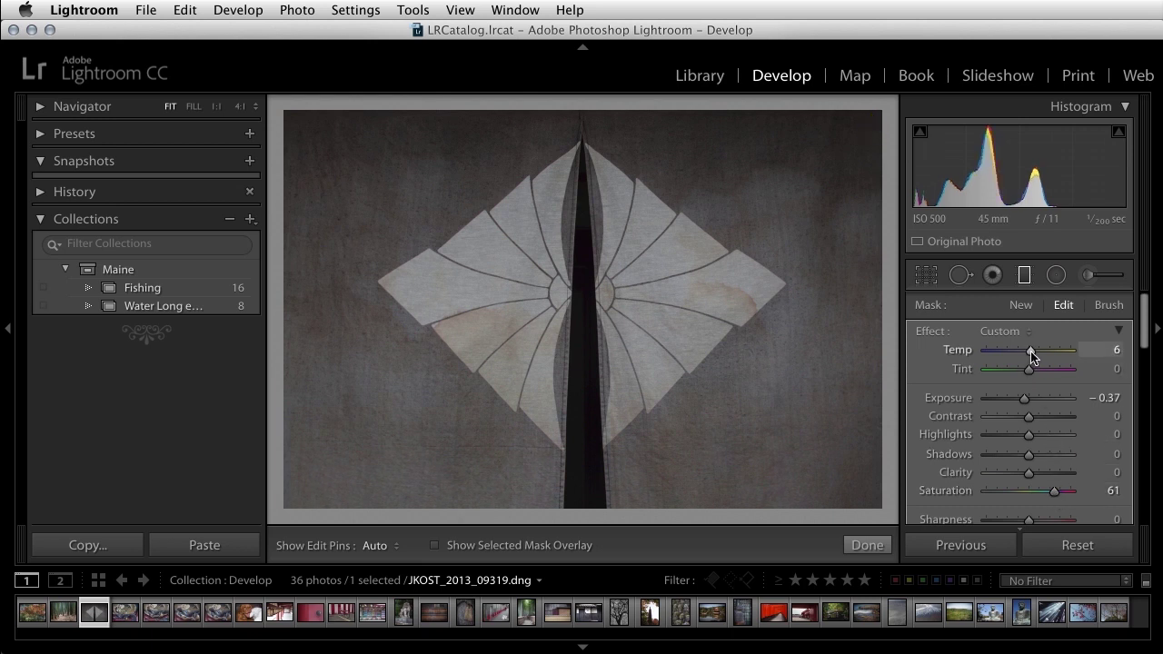
key("o")
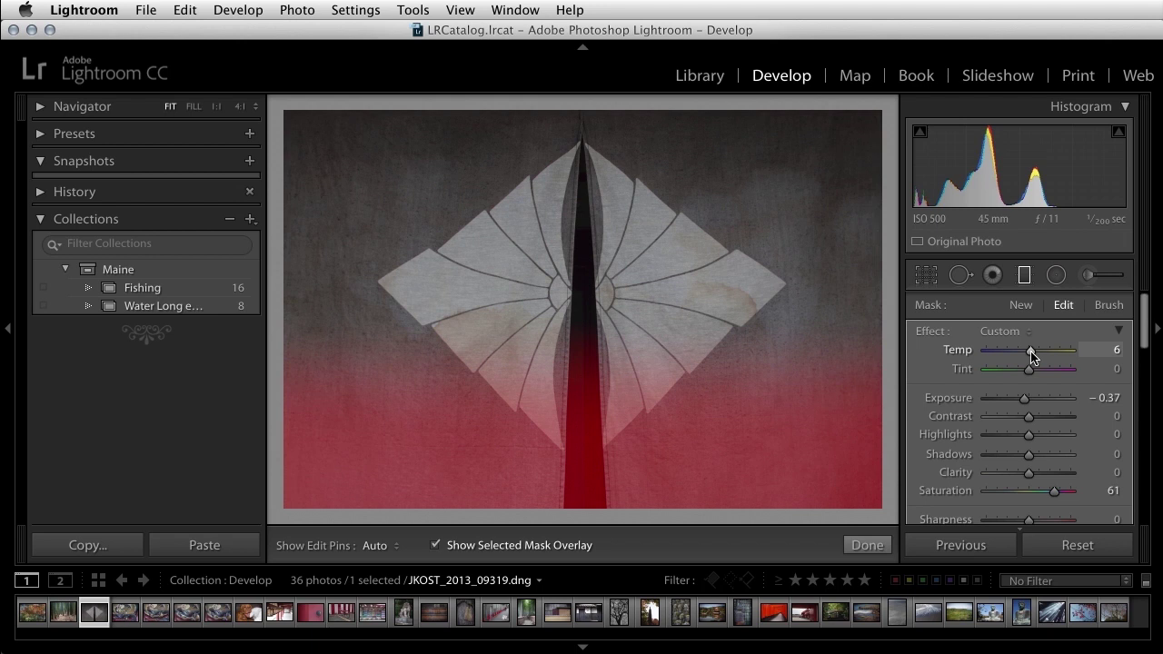
mouse_move(696, 390)
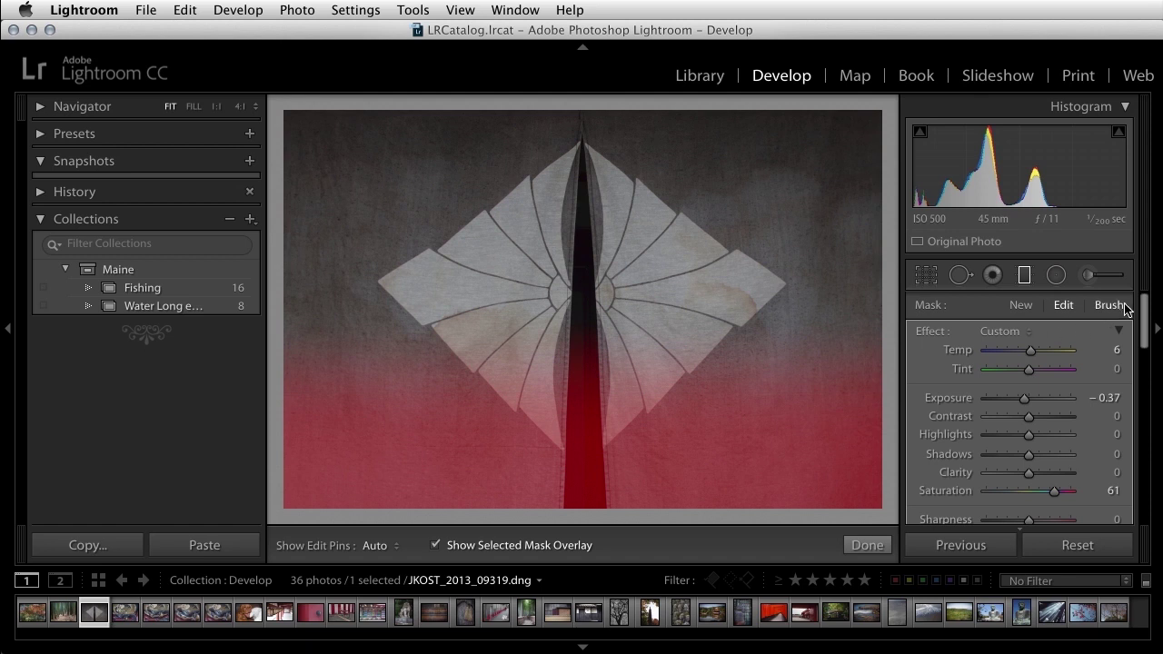
Erase the filter's mask from the lower-right petals and central strip using Auto Mask
scroll(1094, 402, "down", 3)
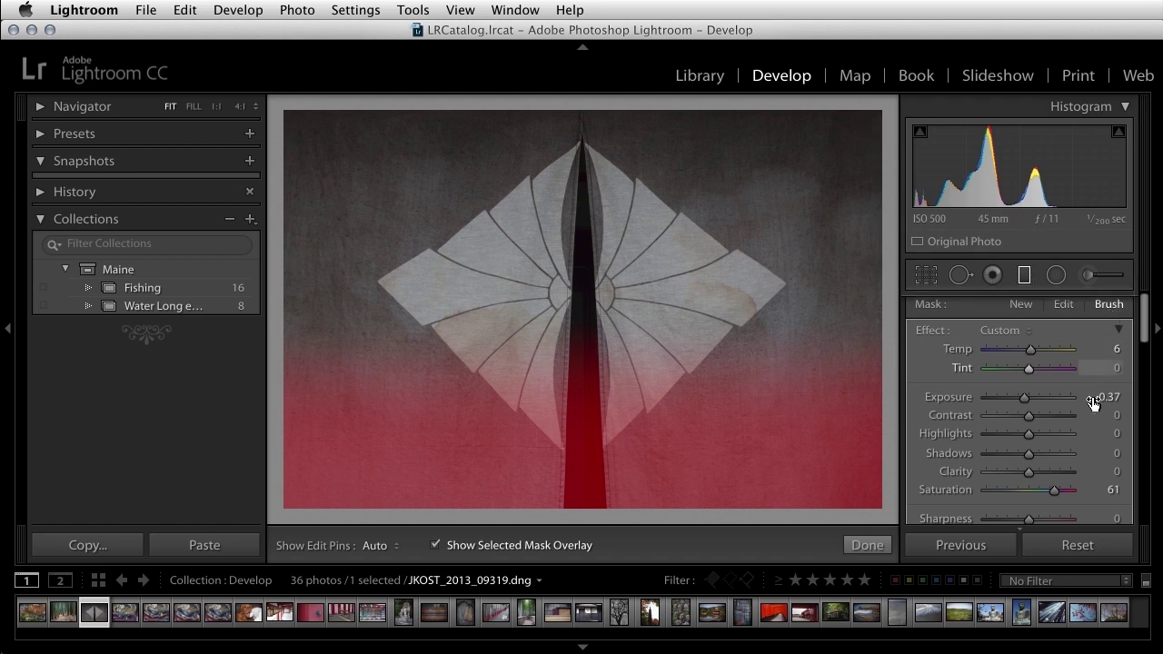
scroll(1089, 470, "down", 5)
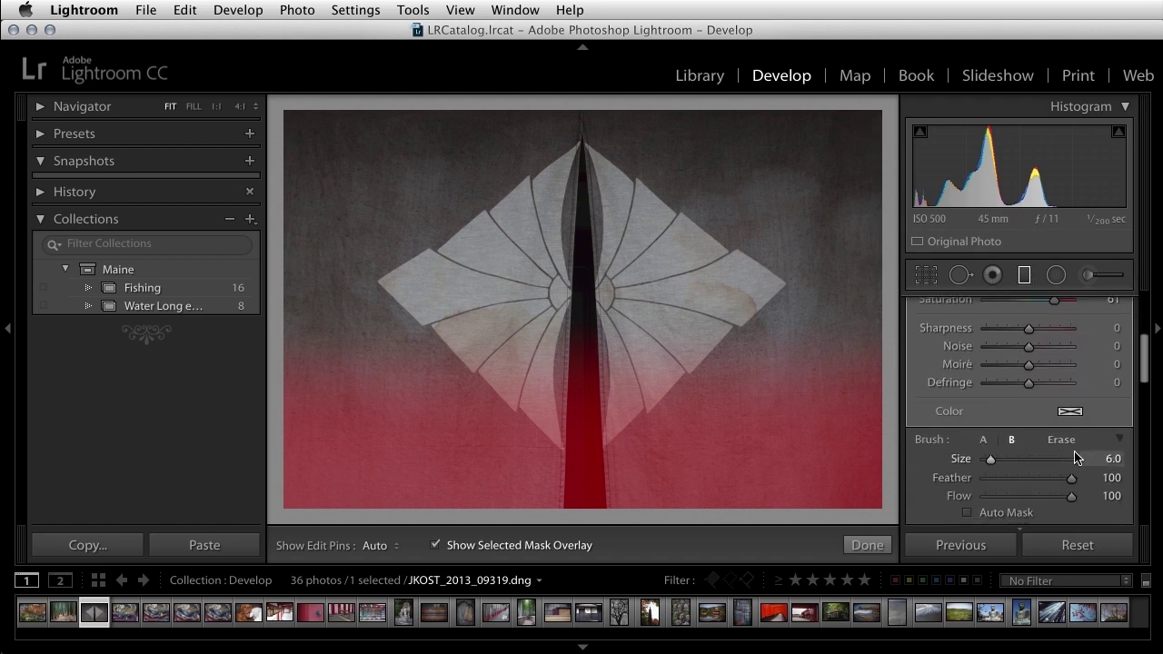
left_click(1061, 435)
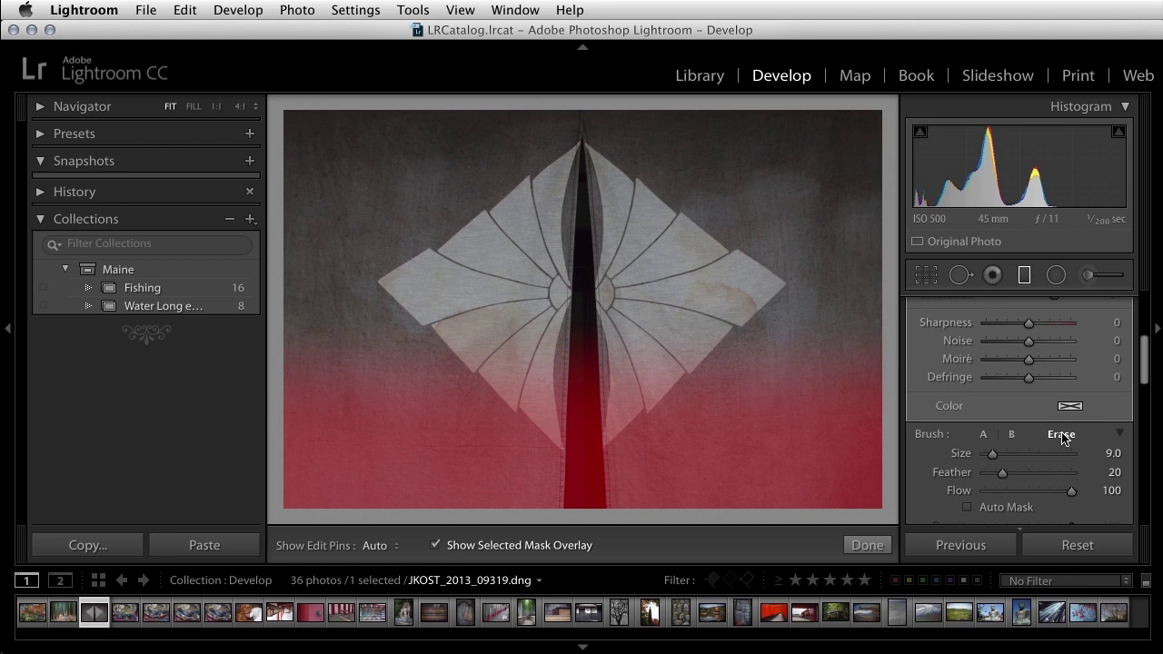
left_click(967, 507)
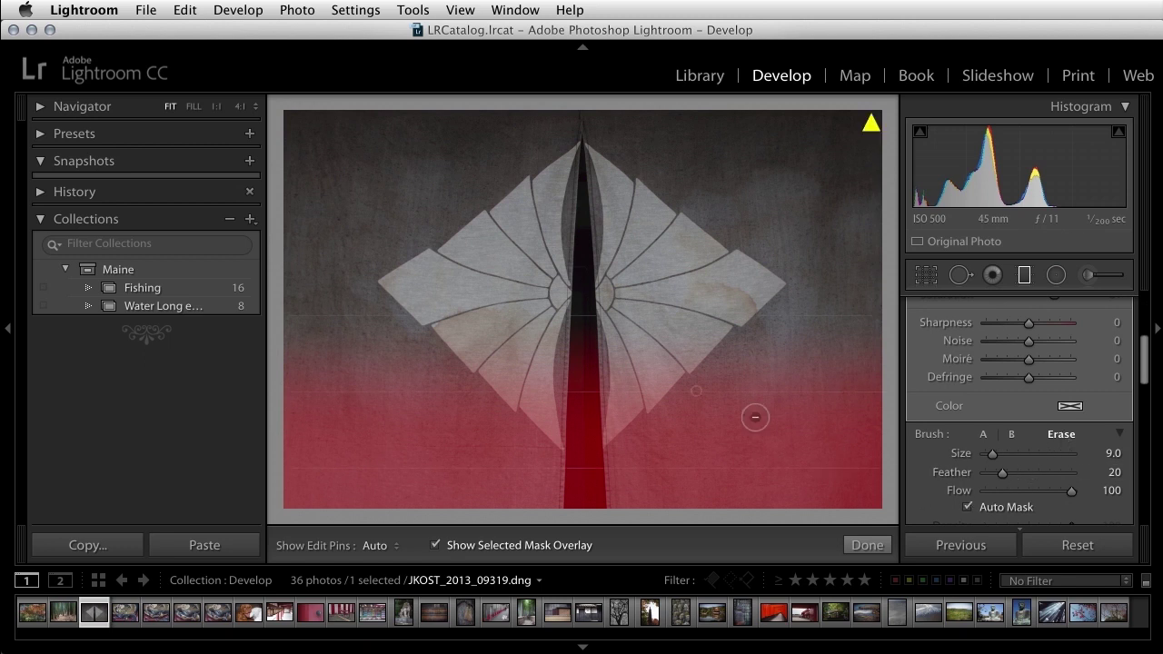
key("h")
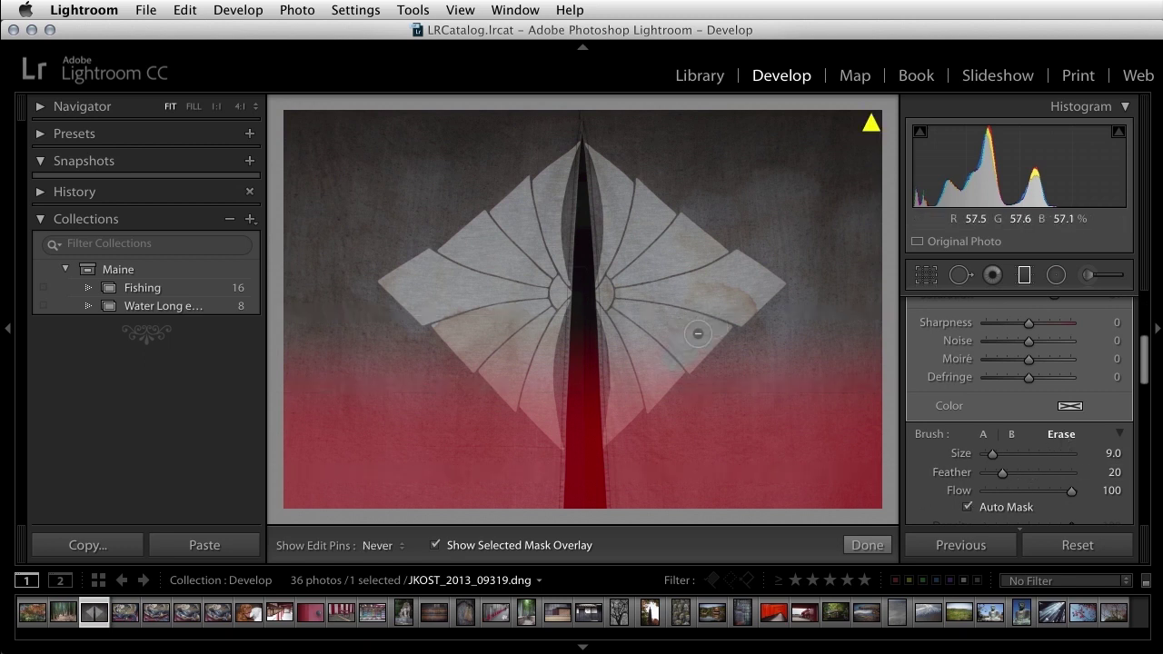
mouse_move(657, 386)
left_mouse_down()
mouse_move(603, 437)
mouse_move(641, 353)
mouse_move(621, 396)
mouse_move(665, 343)
mouse_move(599, 371)
mouse_move(601, 321)
mouse_move(570, 373)
mouse_move(548, 347)
mouse_move(544, 368)
mouse_move(500, 334)
mouse_move(449, 321)
mouse_move(560, 441)
mouse_move(543, 388)
mouse_move(497, 347)
mouse_move(535, 390)
mouse_move(512, 358)
mouse_move(559, 391)
mouse_move(589, 382)
mouse_move(588, 365)
mouse_move(587, 529)
mouse_move(571, 407)
mouse_move(570, 498)
left_mouse_up()
key("h")
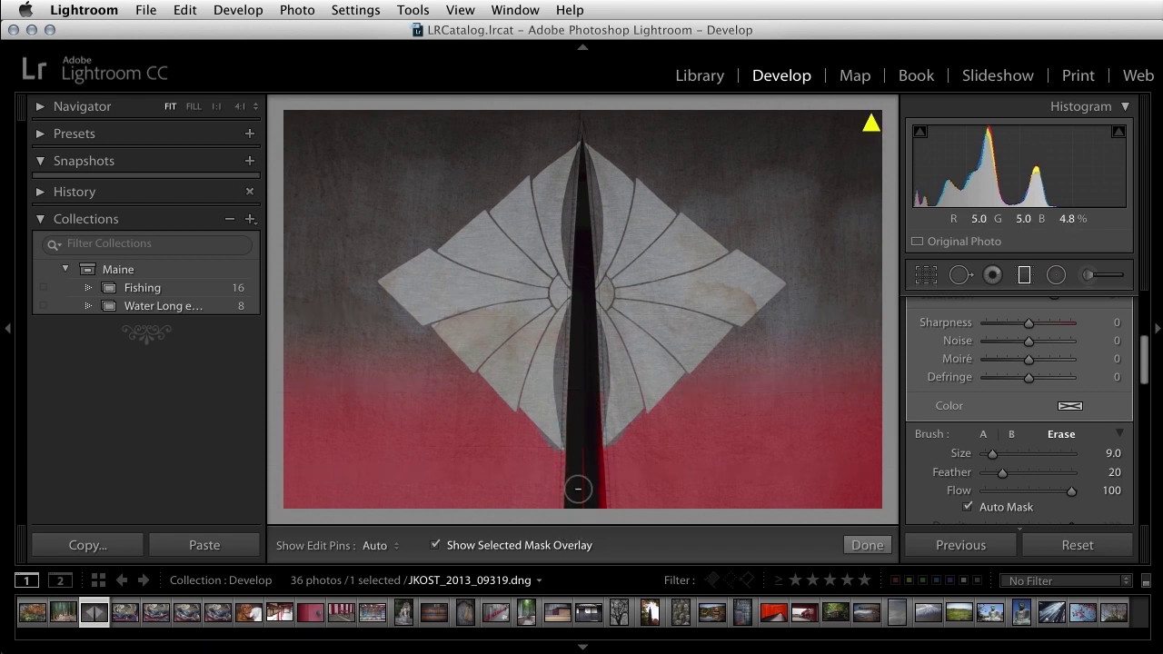
key("h")
mouse_move(599, 398)
left_mouse_down()
mouse_move(605, 521)
mouse_move(592, 469)
mouse_move(586, 508)
left_mouse_up()
key("h")
key("o")
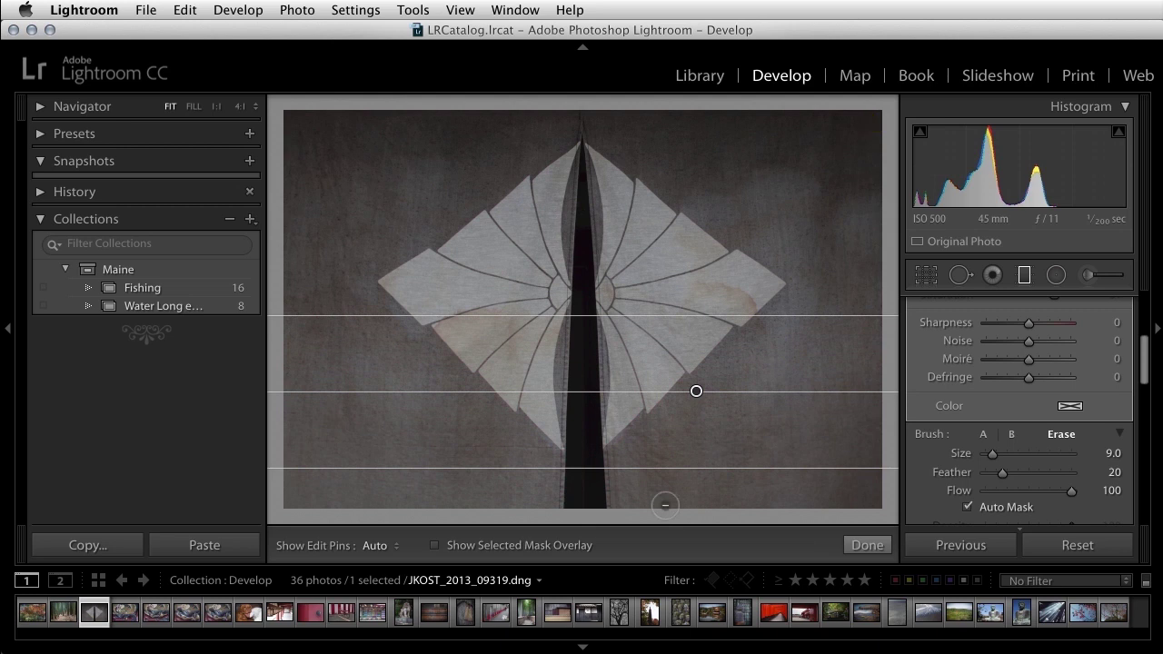
Compare the brush adjustments on and off, then open the dragon photo JKOST_2013_09287
scroll(1030, 498, "down", 3)
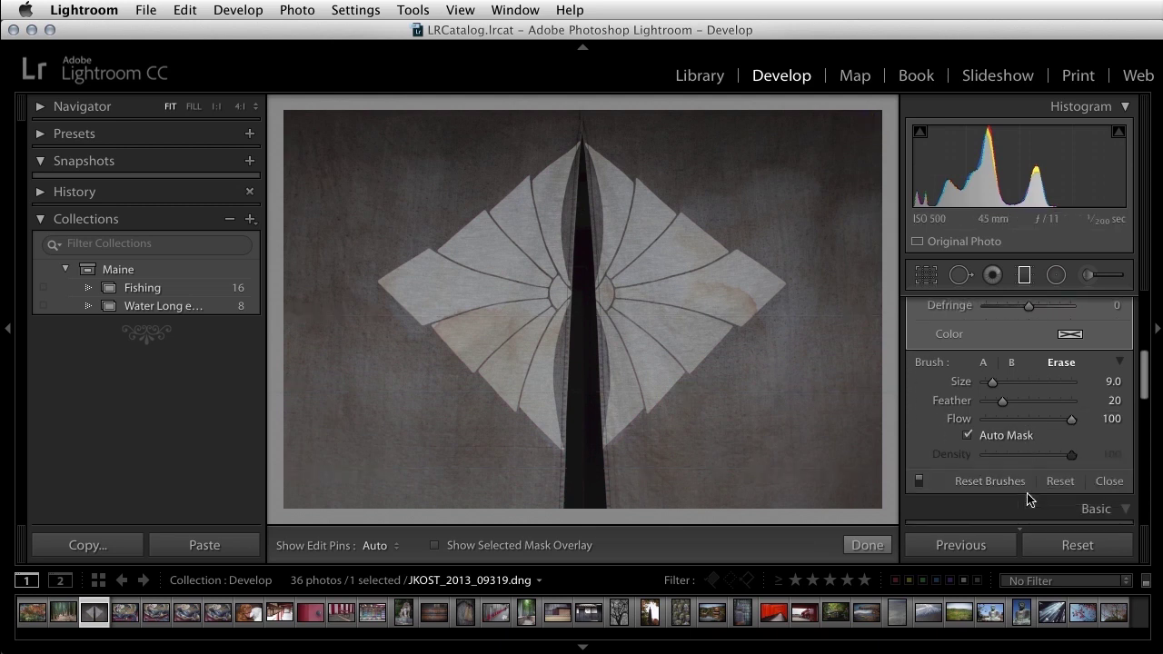
left_click(920, 482)
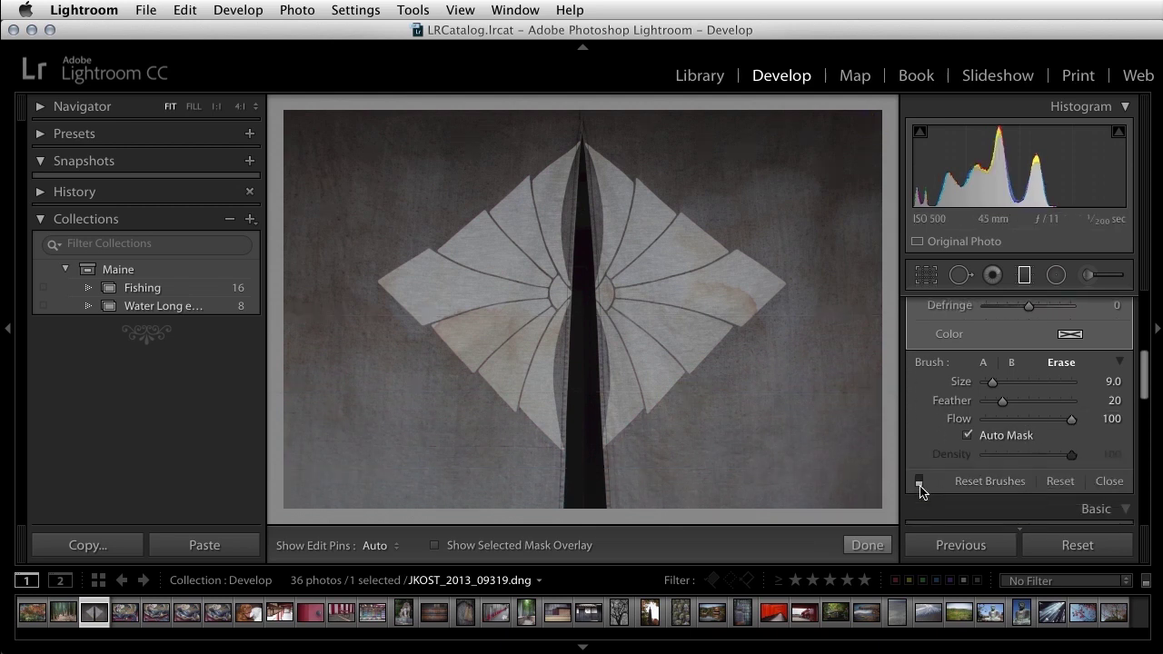
left_click(919, 481)
left_click(920, 482)
left_click(920, 482)
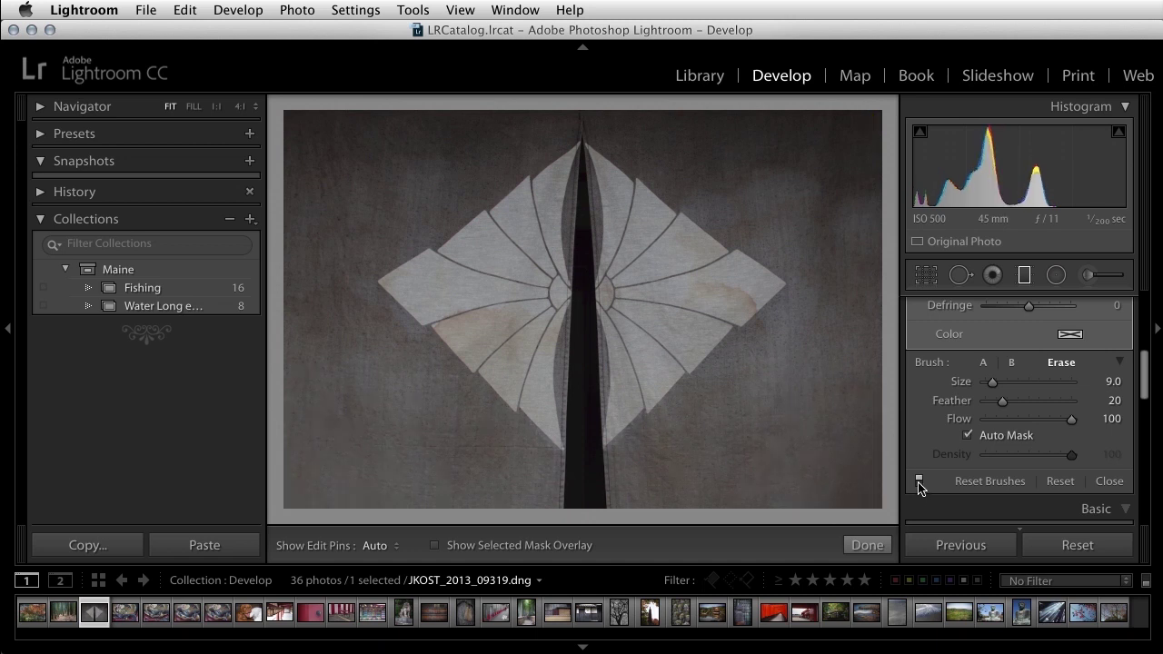
left_click(919, 481)
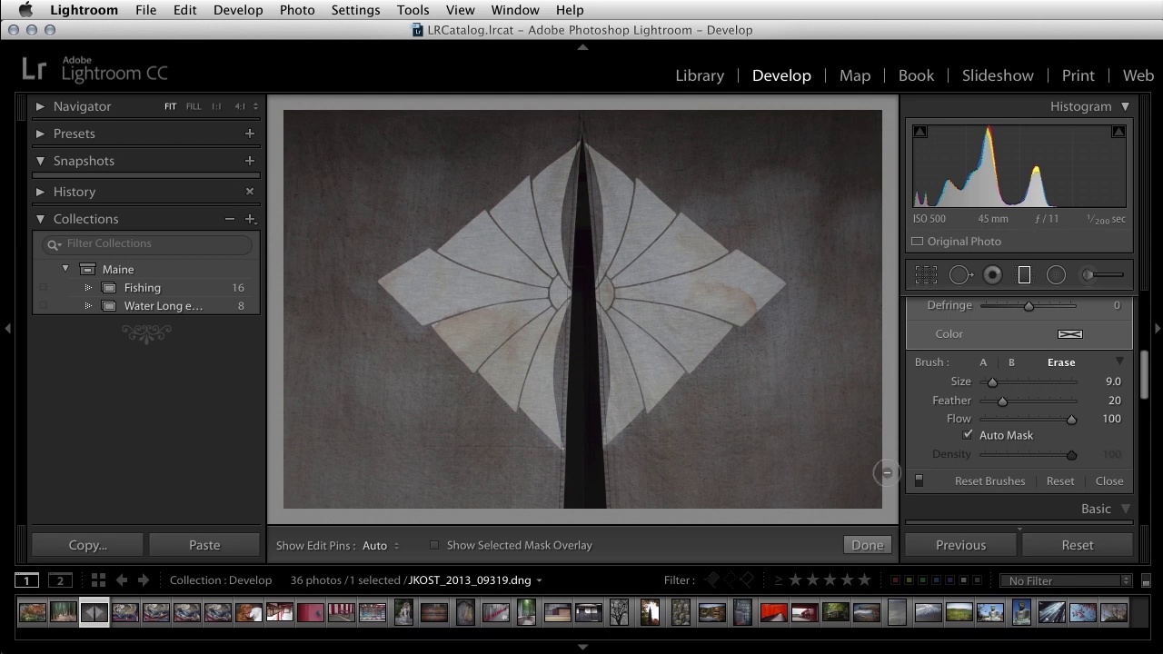
left_click(132, 613)
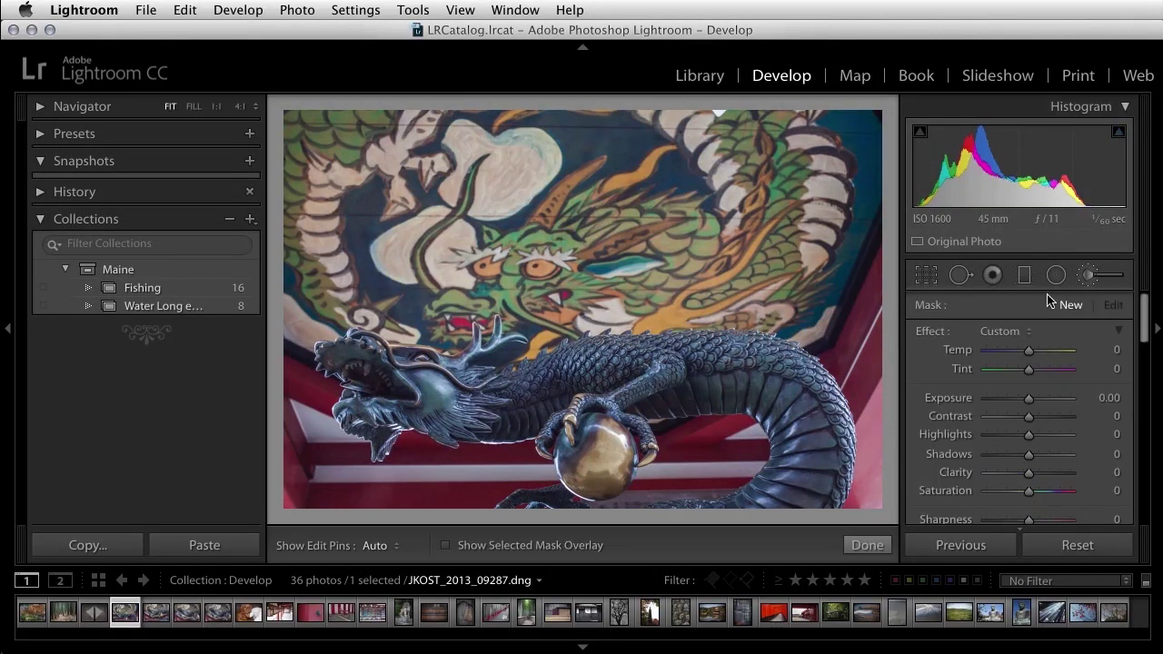
Set the dragon photo's brush effects to Exposure −0.22, Contrast 33 and Saturation 52
key("h")
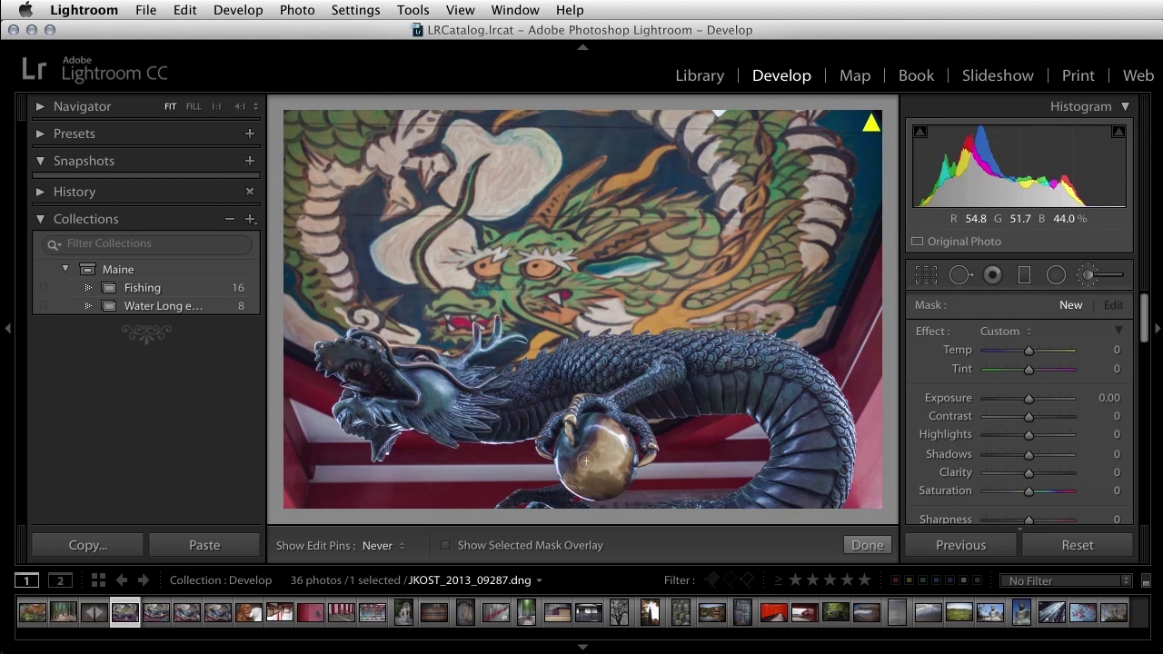
key("h")
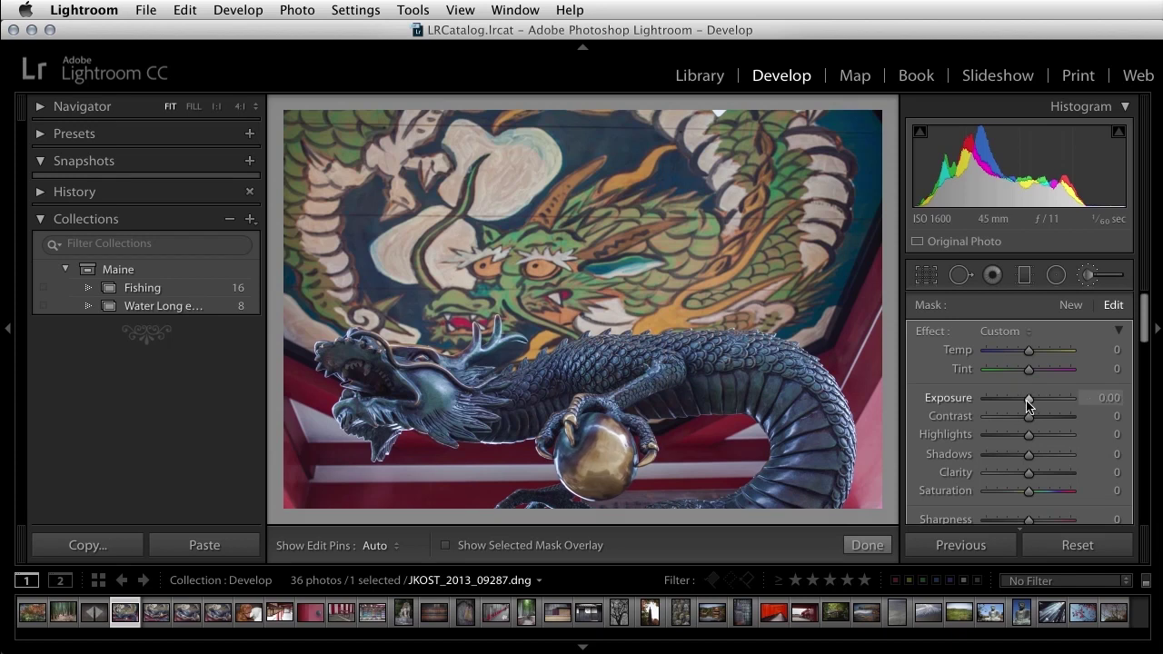
left_click_drag(1029, 400, 1045, 419)
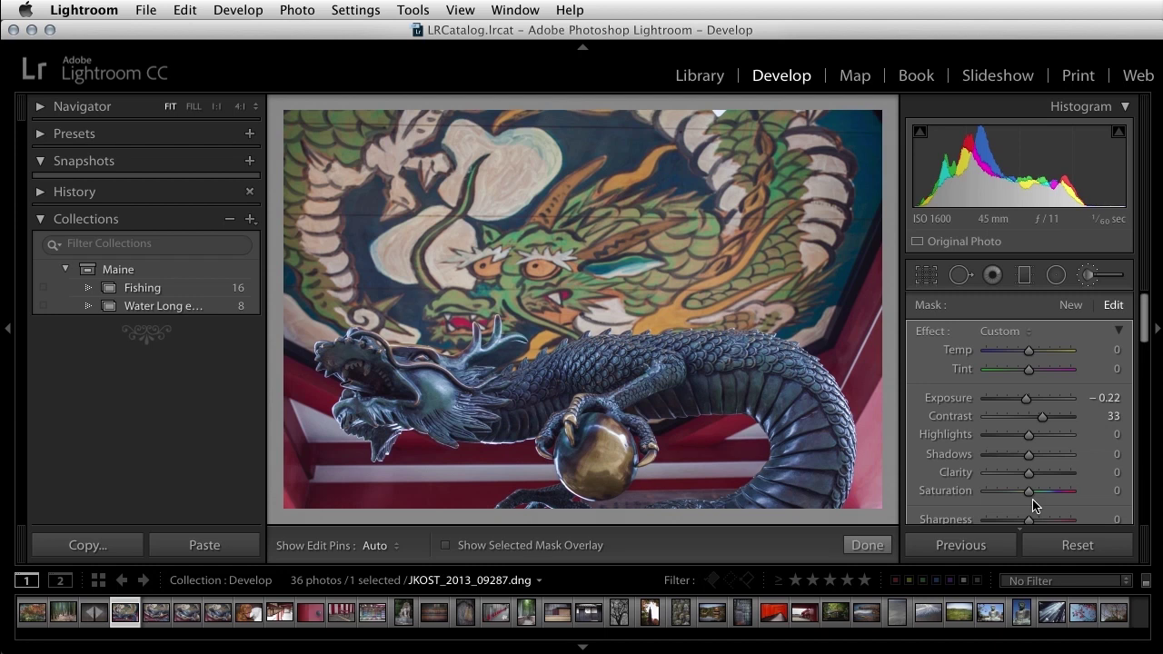
left_click_drag(1030, 495, 1048, 491)
Synchronize the brush adjustment to three more dragon photos, four selected in total
left_click(219, 618, "shift")
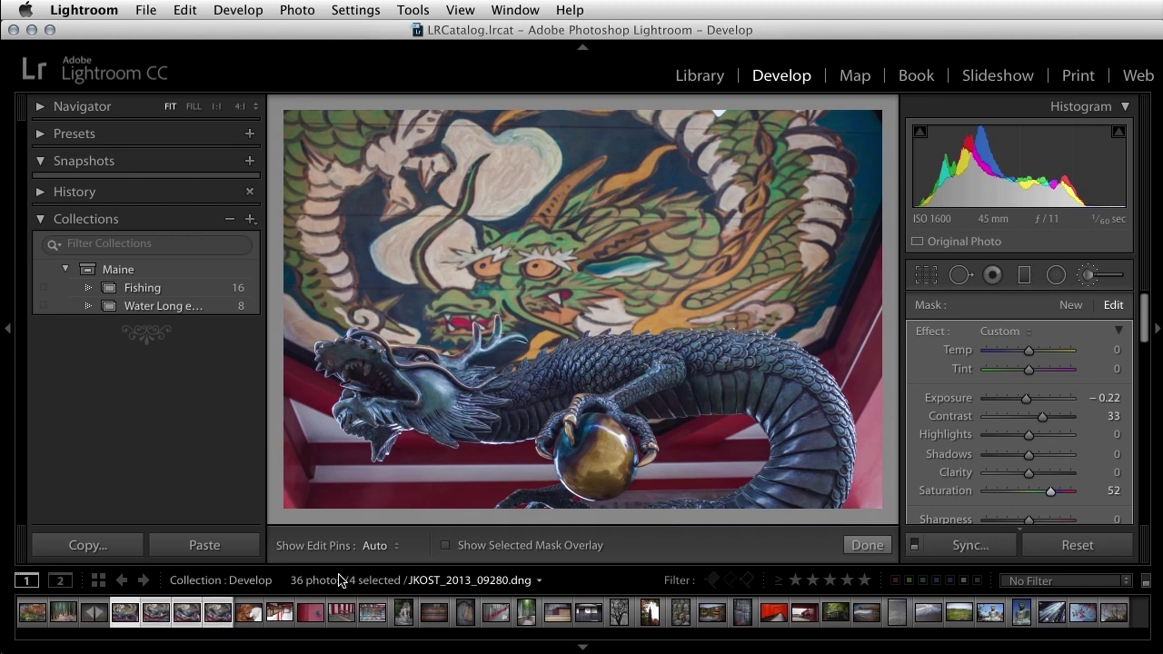
left_click(968, 546)
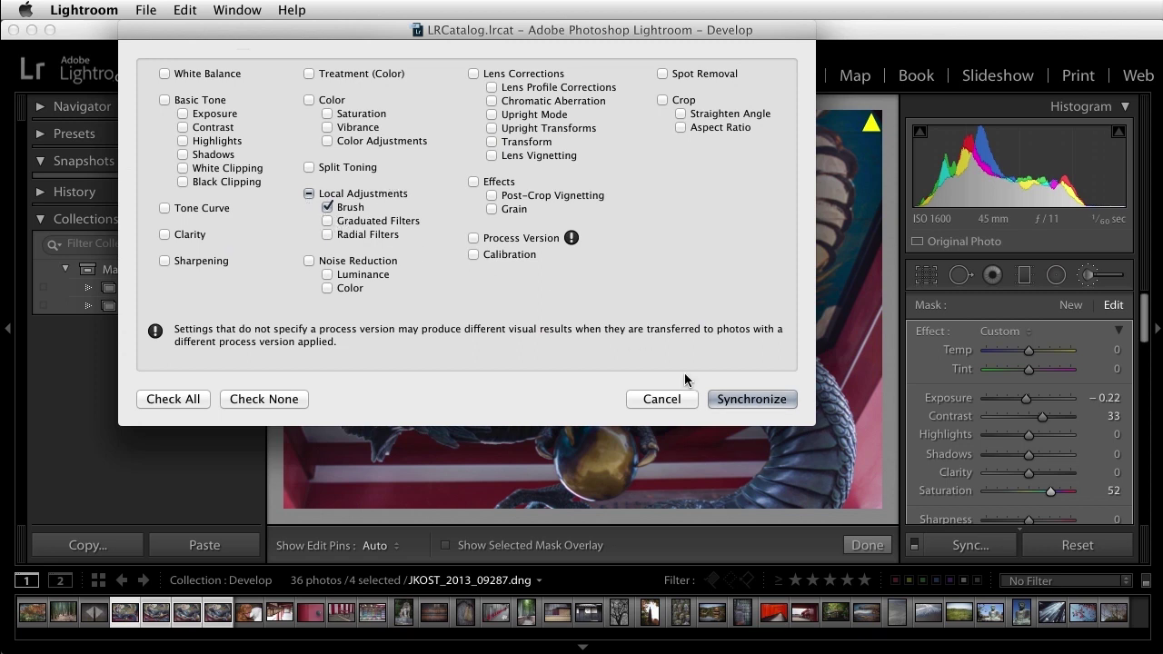
left_click(747, 400)
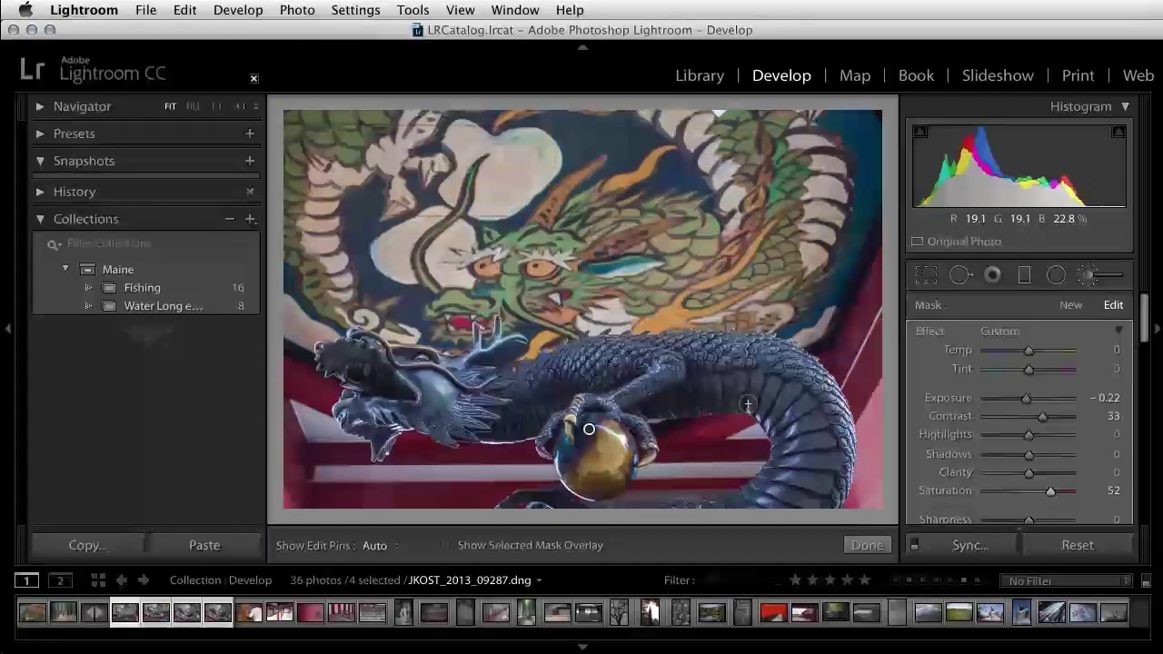
On JKOST_2013_09285, move the brush adjustment pin onto the brass ball and preview the result
left_click(160, 616)
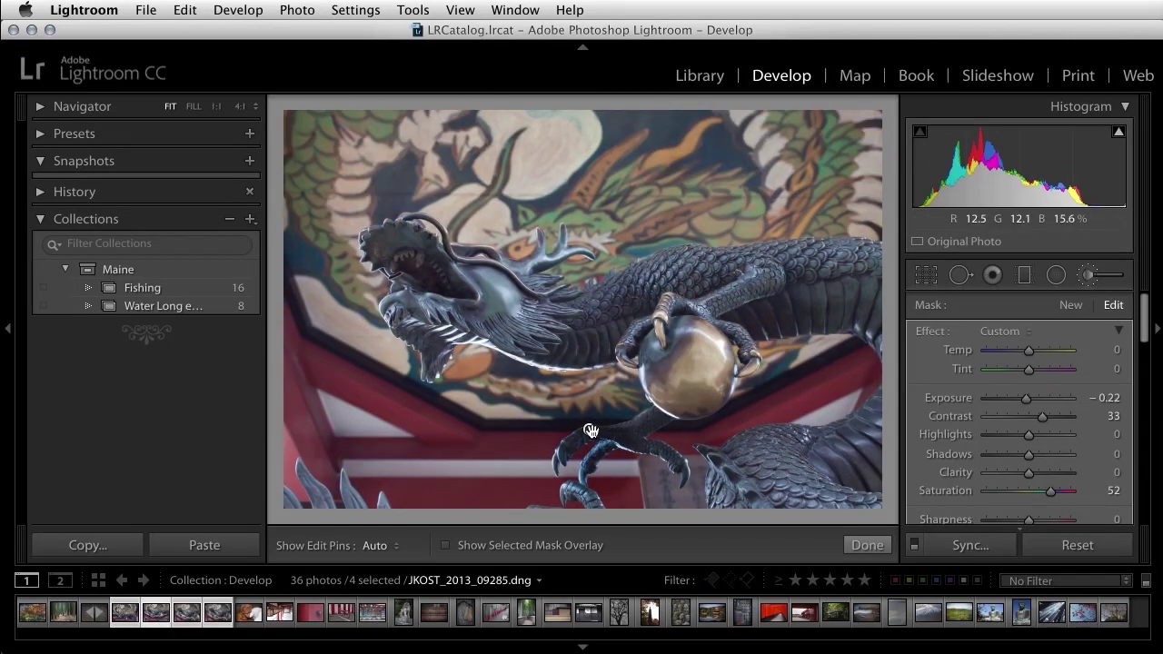
mouse_move(591, 431)
left_click_drag(590, 431, 679, 332)
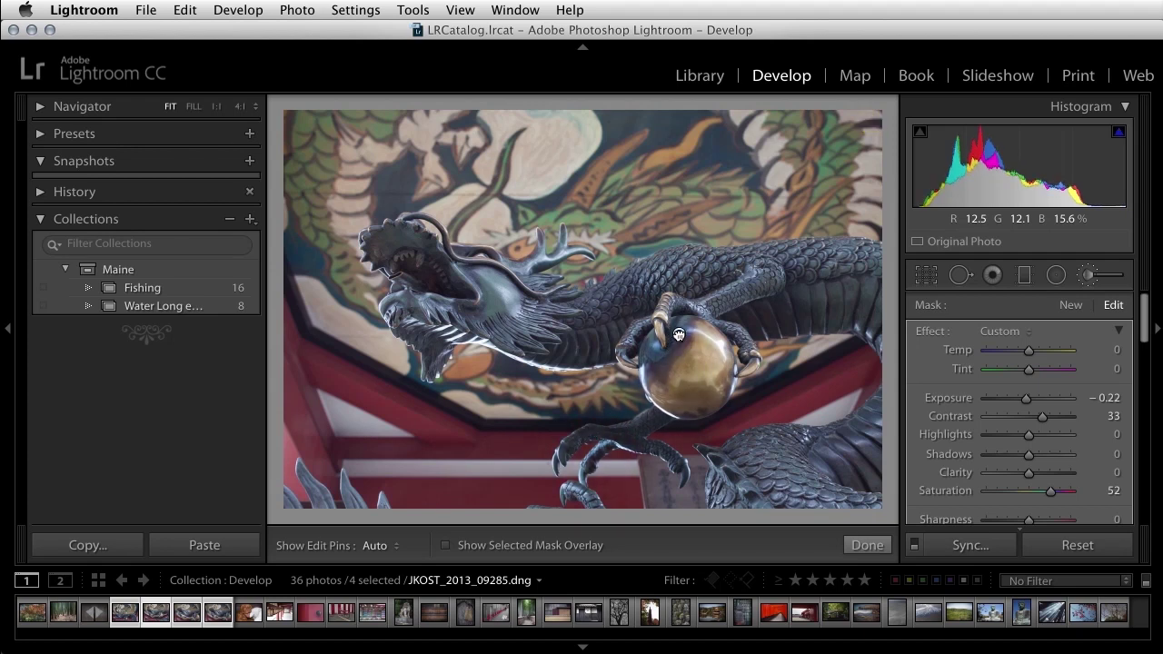
mouse_move(679, 333)
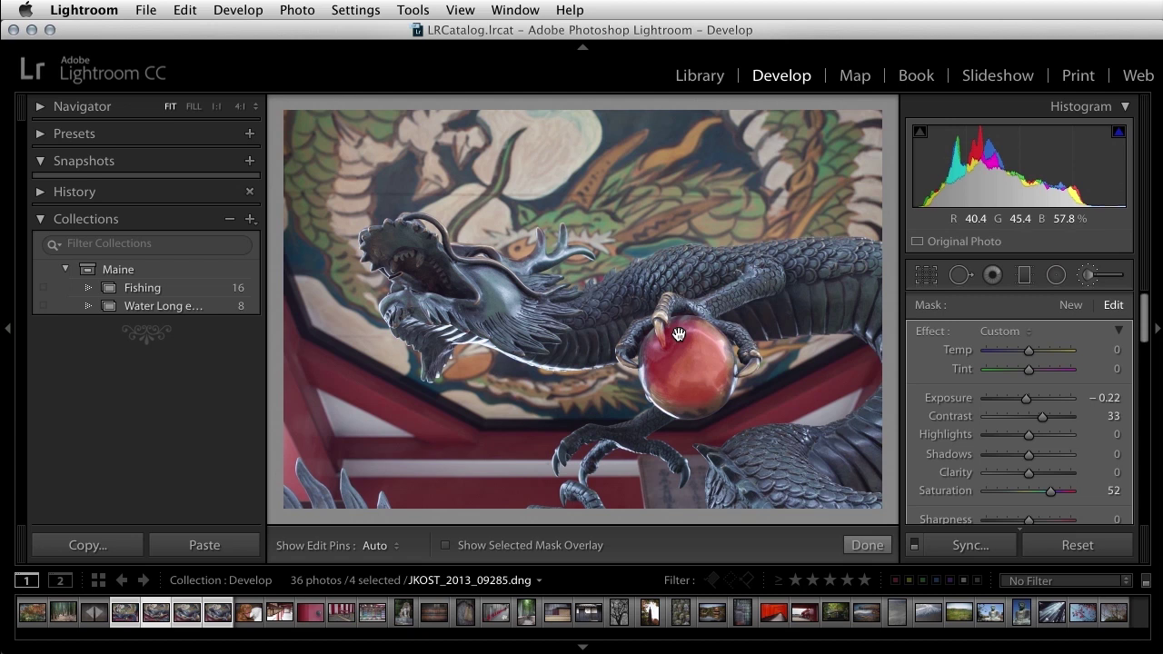
key("h")
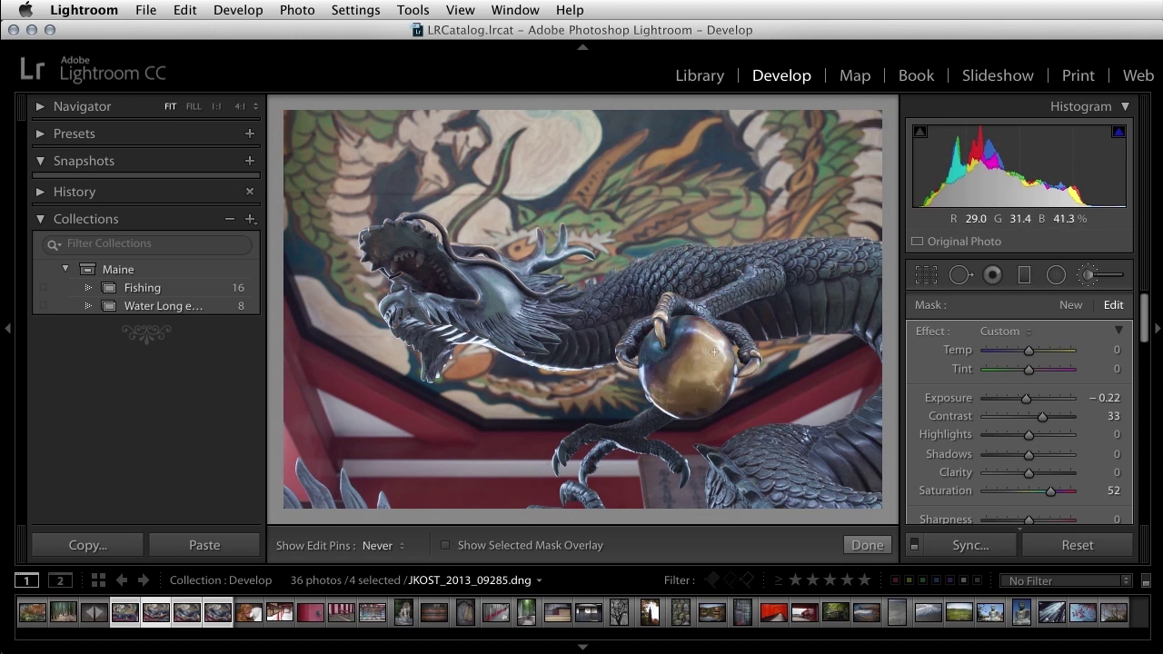
key("h")
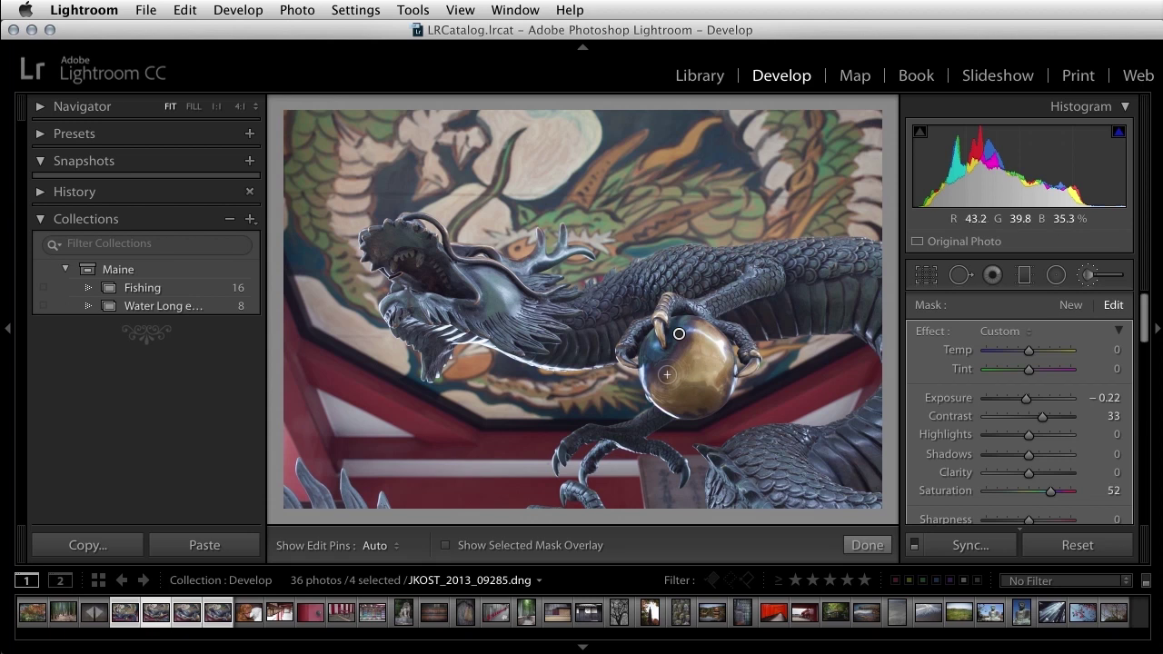
Apply Pet Eye red-eye correction to both of the dog's glowing eyes in img_8091.jpg
left_click(253, 619)
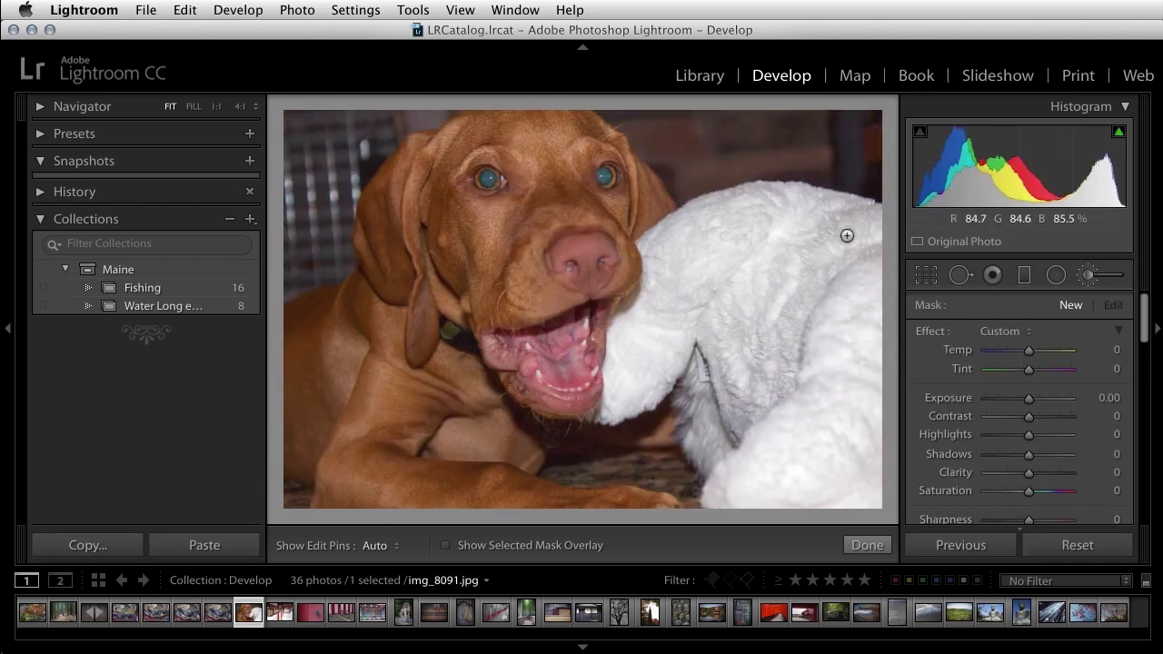
left_click(992, 276)
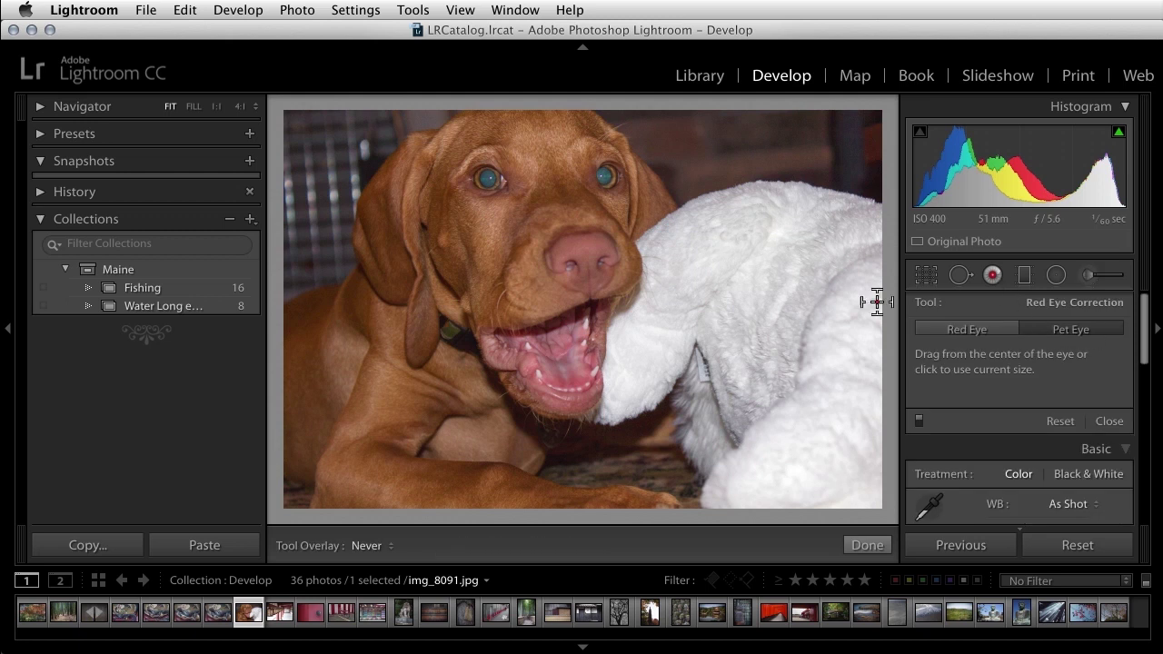
left_click(487, 180)
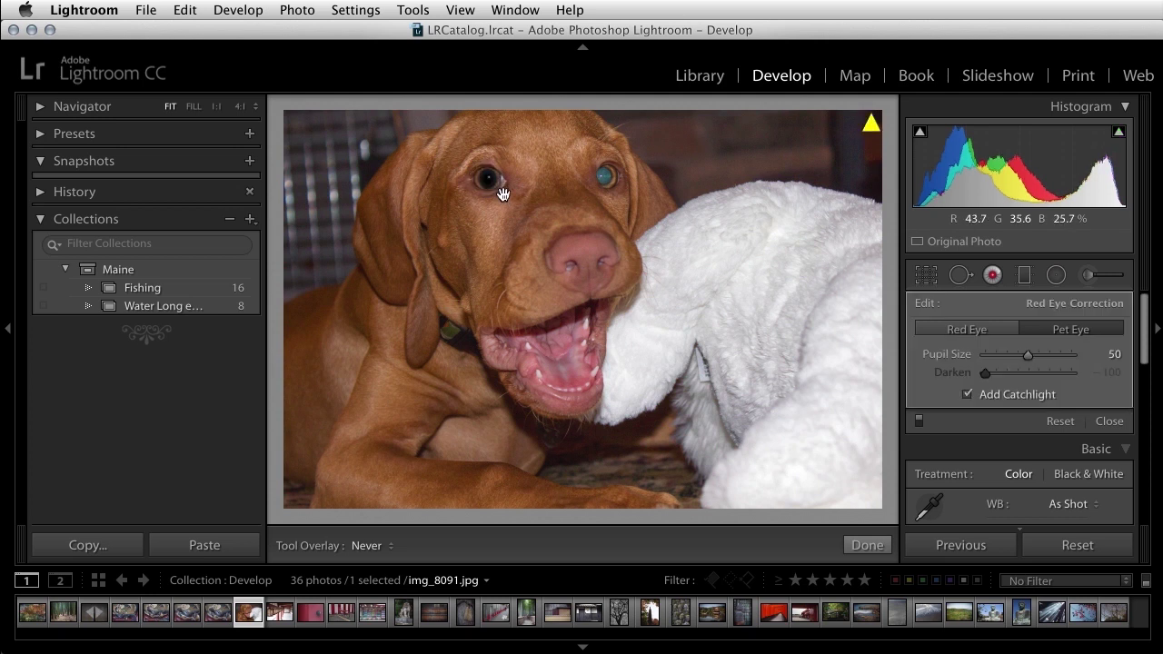
left_click(604, 177)
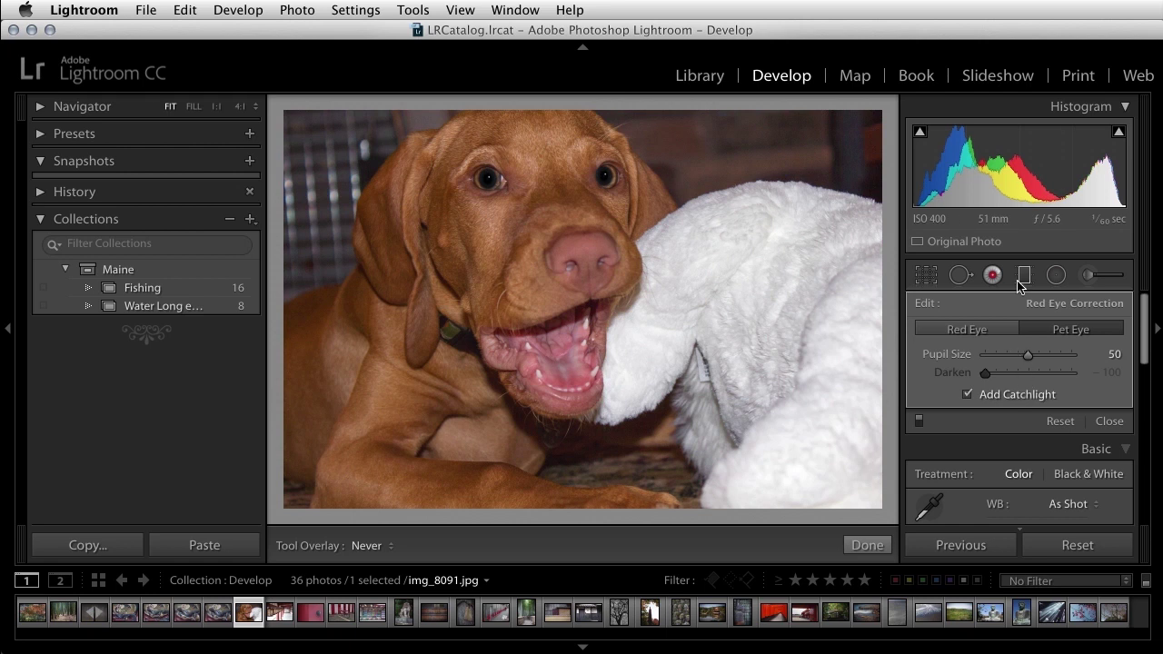
In the Web module, preview Grid, then Square, then settle on the Track Gallery layout
left_click(1138, 76)
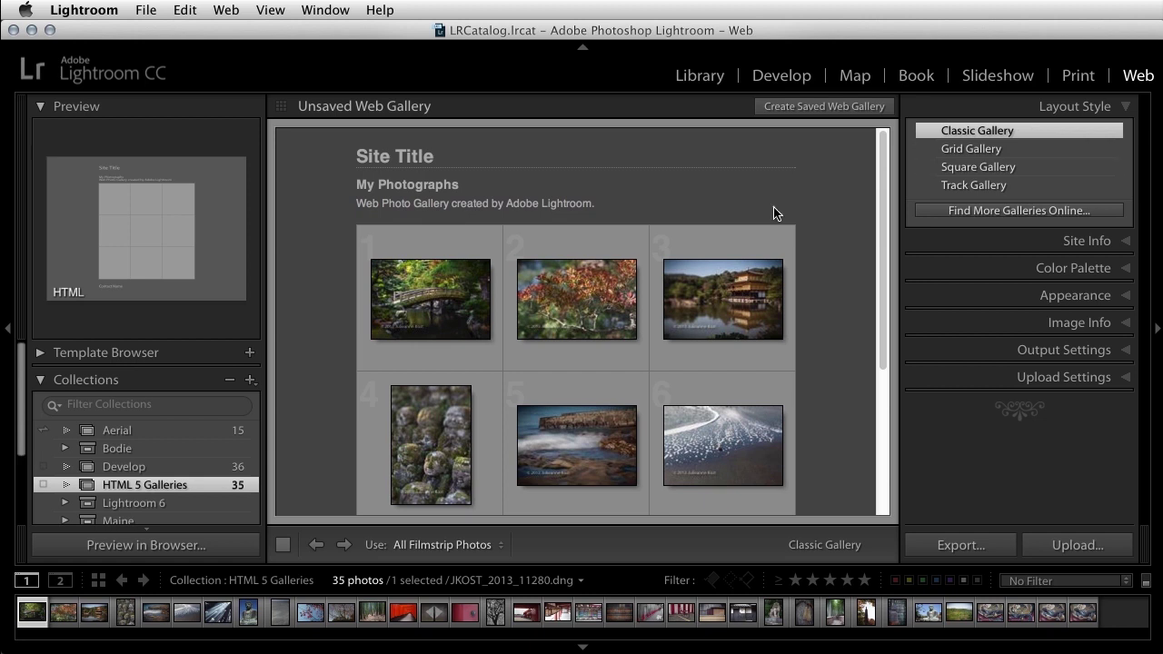
left_click(40, 354)
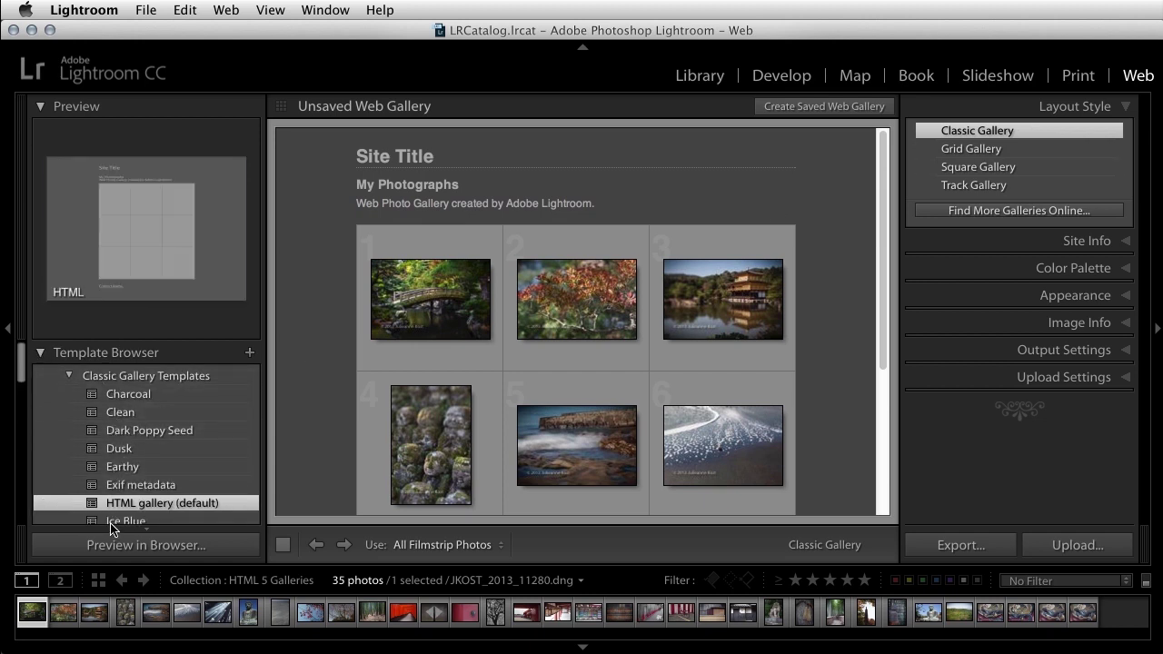
left_click(993, 151)
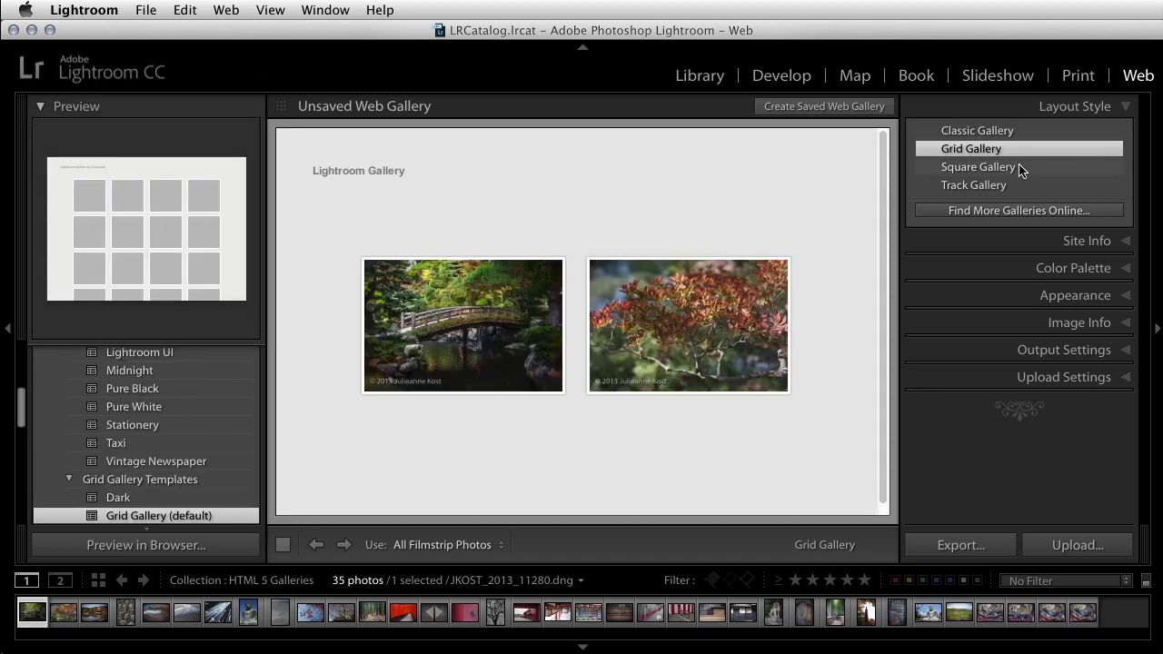
left_click(1022, 167)
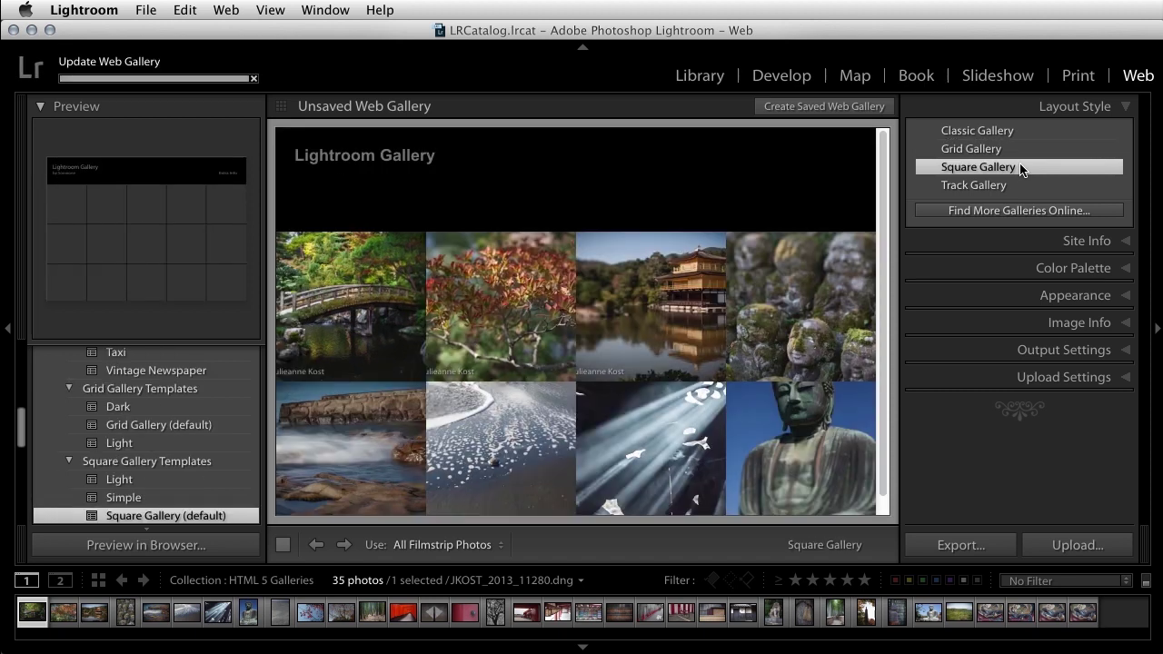
left_click(1025, 186)
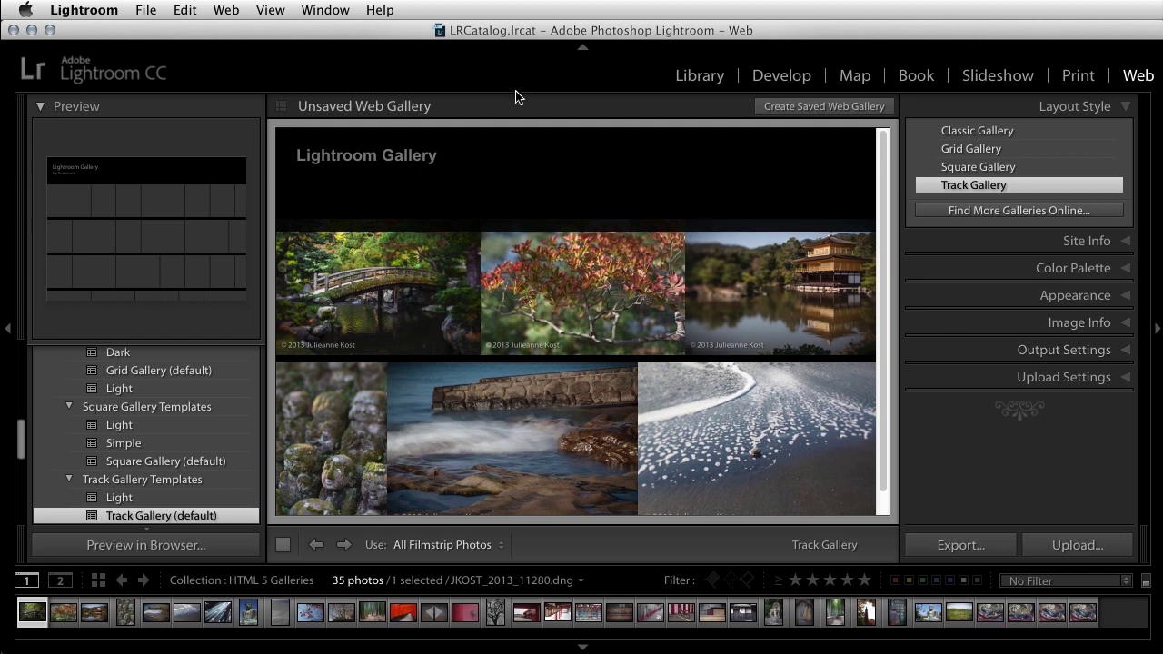
Quit Lightroom from the application menu to bring up the Back Up Catalog prompt
left_click(58, 13)
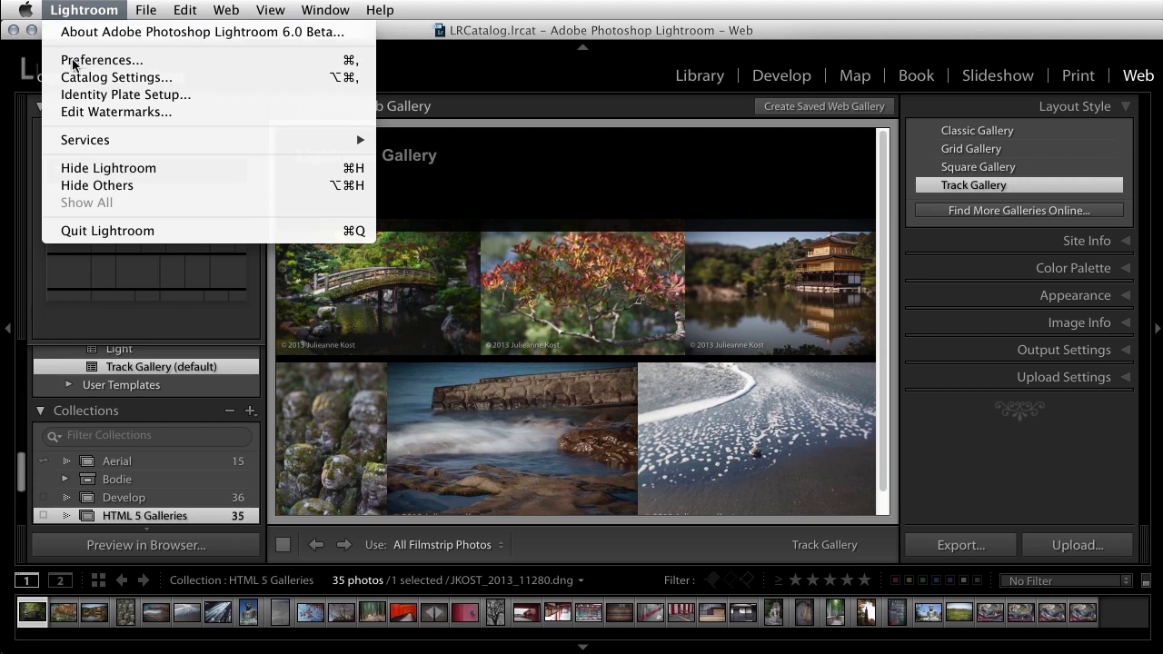
left_click(87, 232)
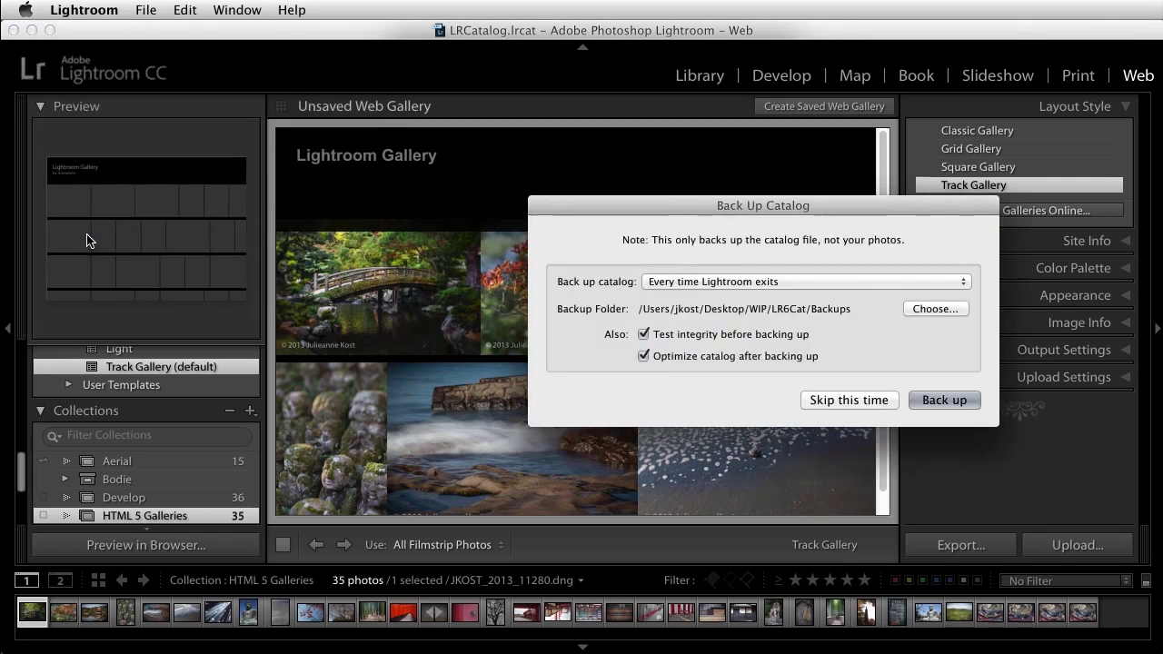